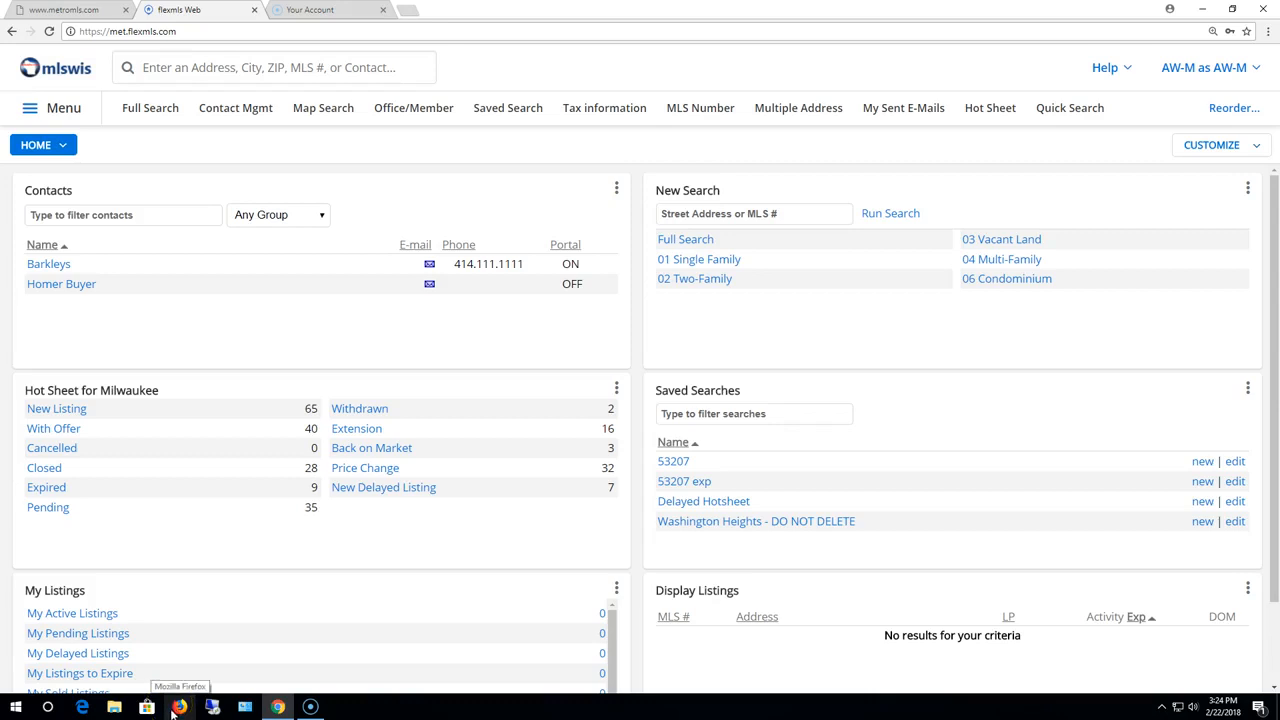
Step: Open the saved searches and review the details of 53207, 53207 exp, Delayed Hotsheet and Washington Heights - DO NOT DELETE
{"action": "left_click", "coordinate": [178, 708]}
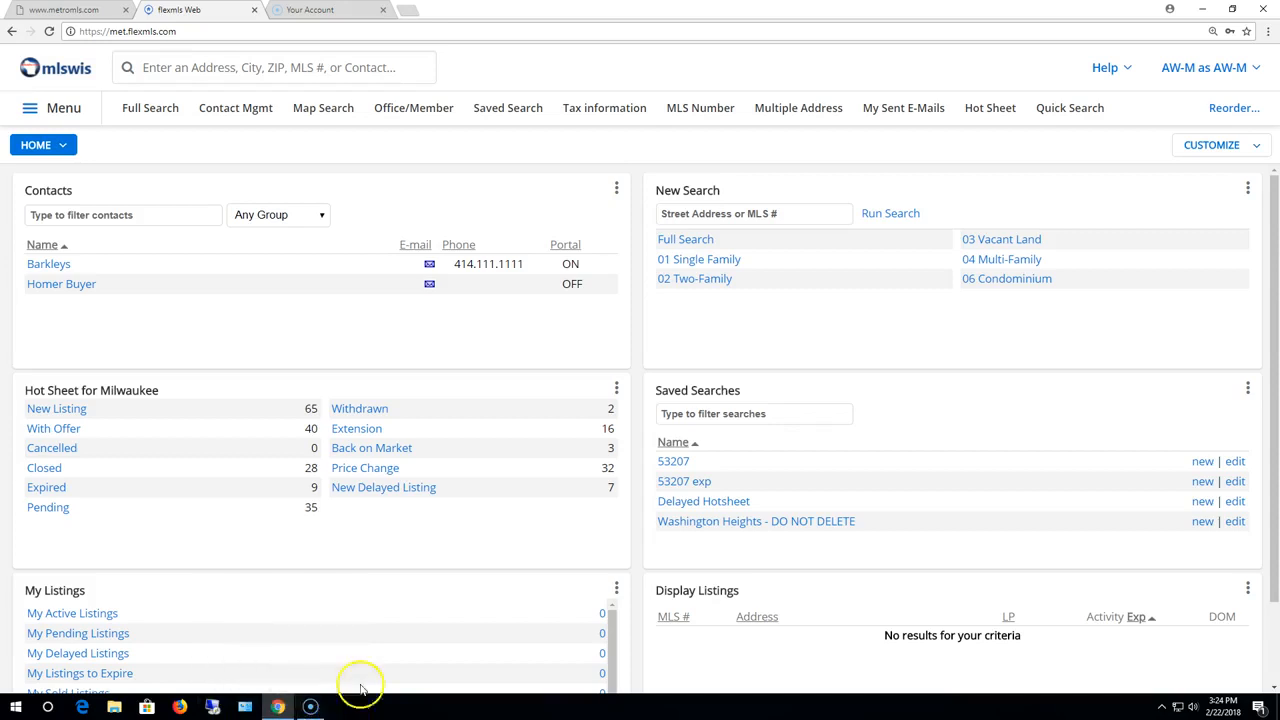
{"action": "left_click", "coordinate": [58, 112]}
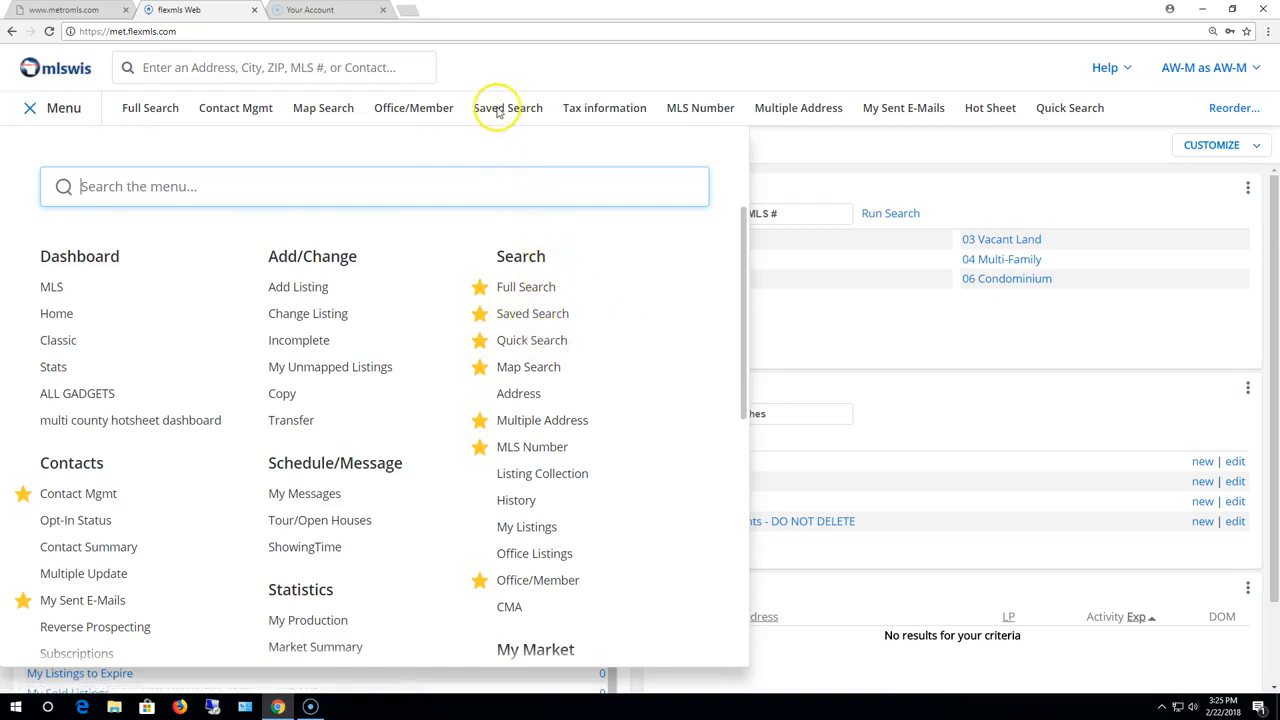
{"action": "left_click", "coordinate": [534, 314]}
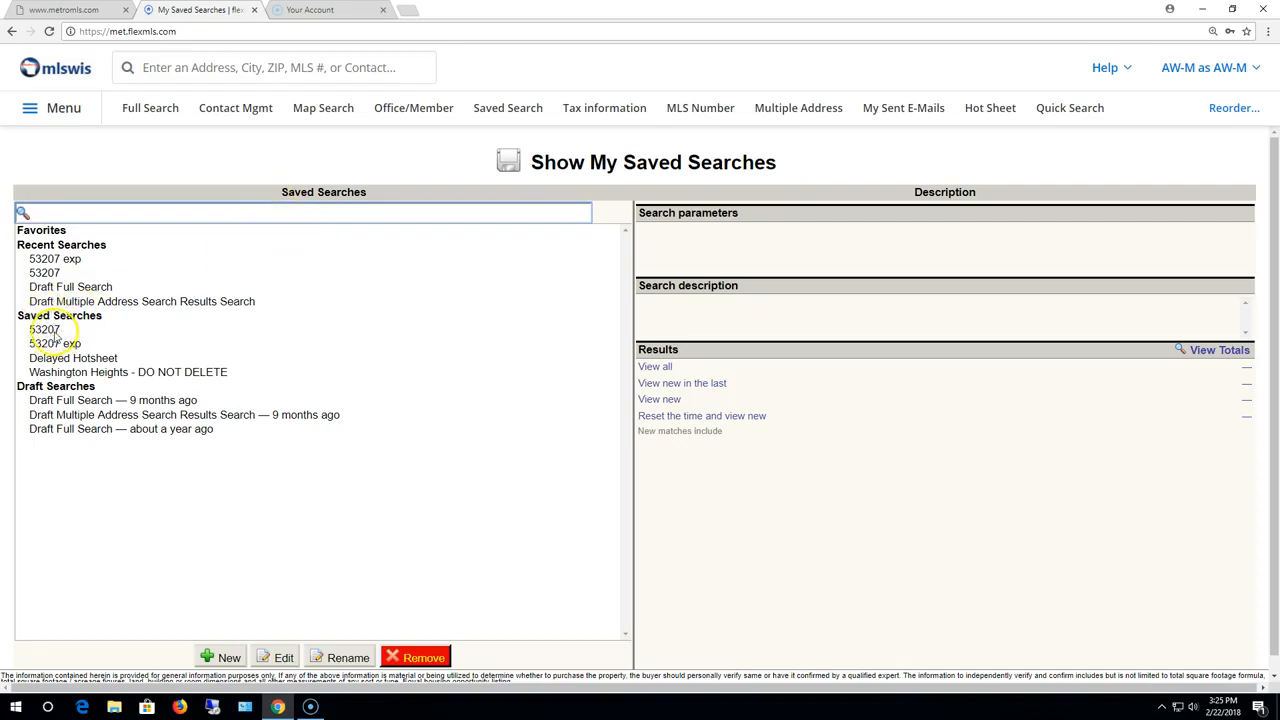
{"action": "left_click", "coordinate": [45, 331]}
{"action": "left_click", "coordinate": [48, 344]}
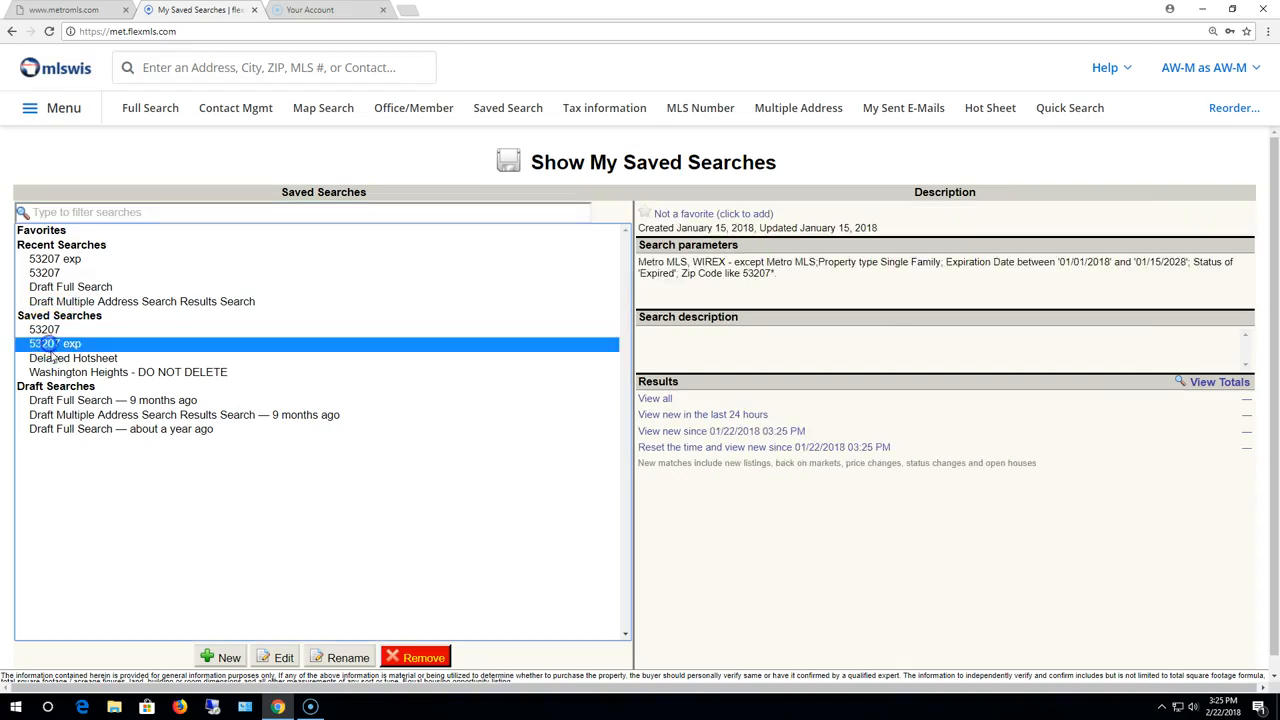
{"action": "left_click", "coordinate": [50, 358]}
{"action": "left_click", "coordinate": [52, 372]}
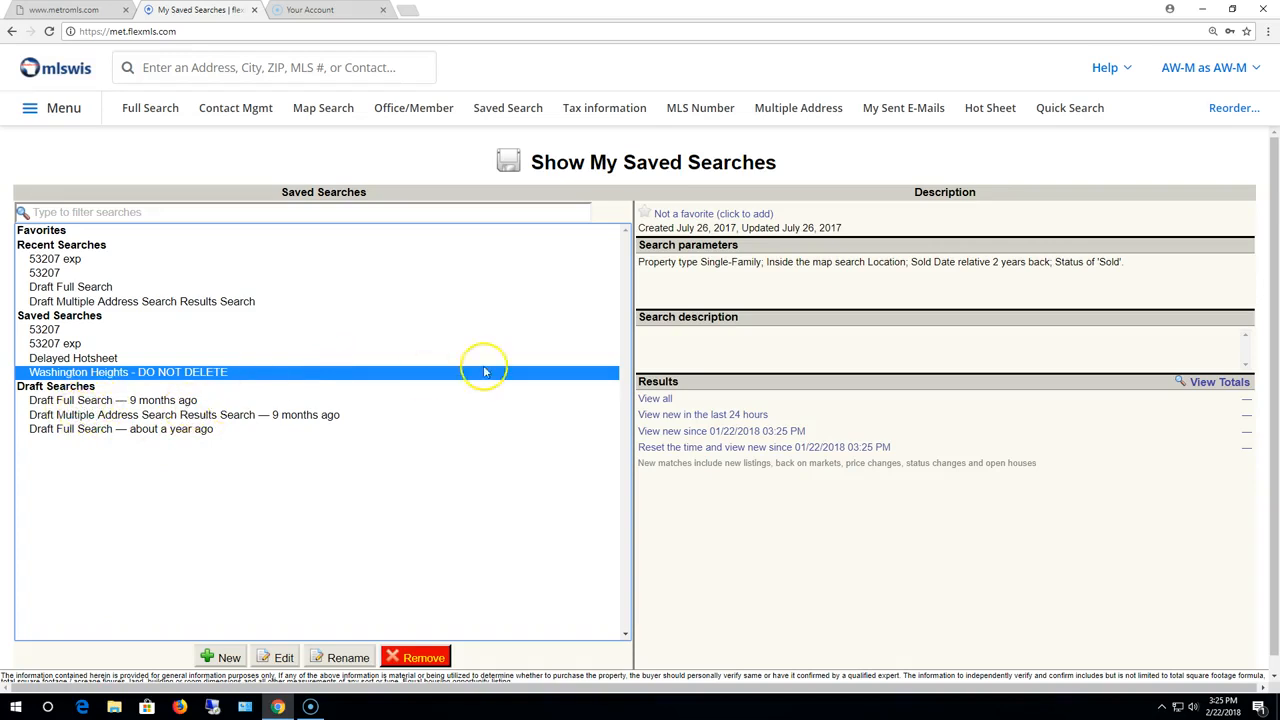
Step: Check the account options for Use Drafts and Recents and view the details of the recent search 53207
{"action": "left_click", "coordinate": [1210, 68]}
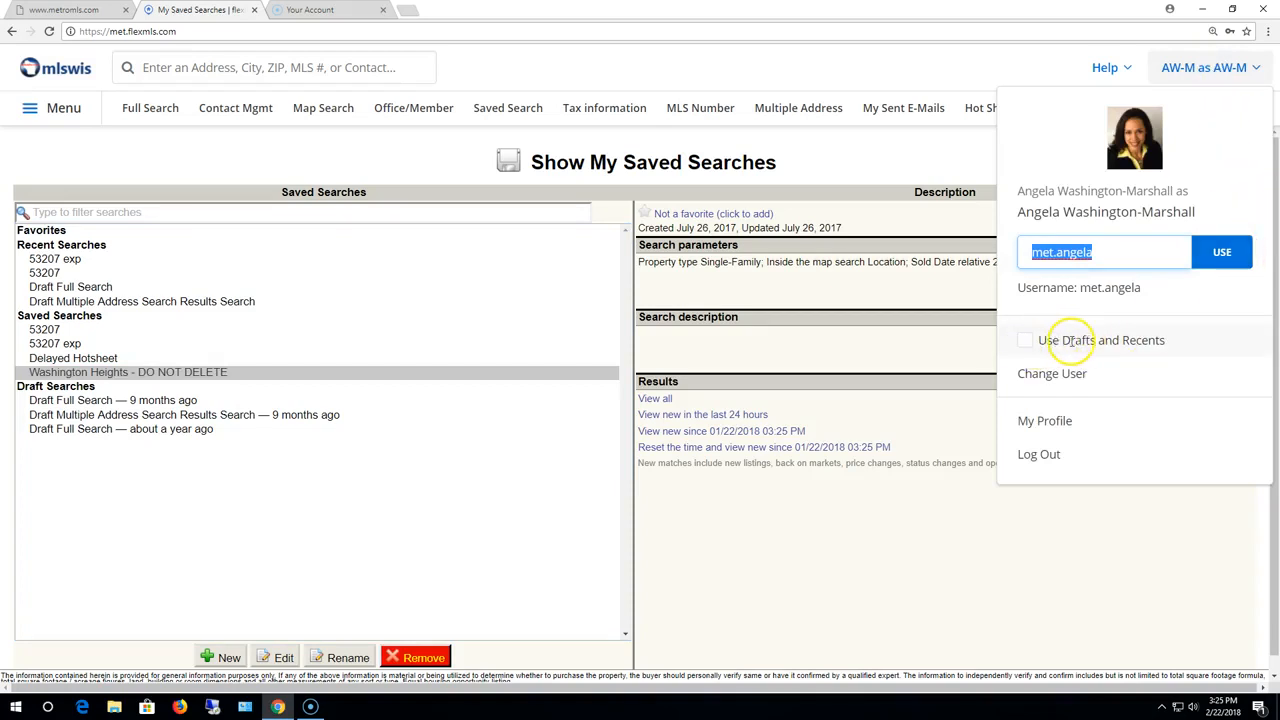
{"action": "left_click", "coordinate": [1052, 68]}
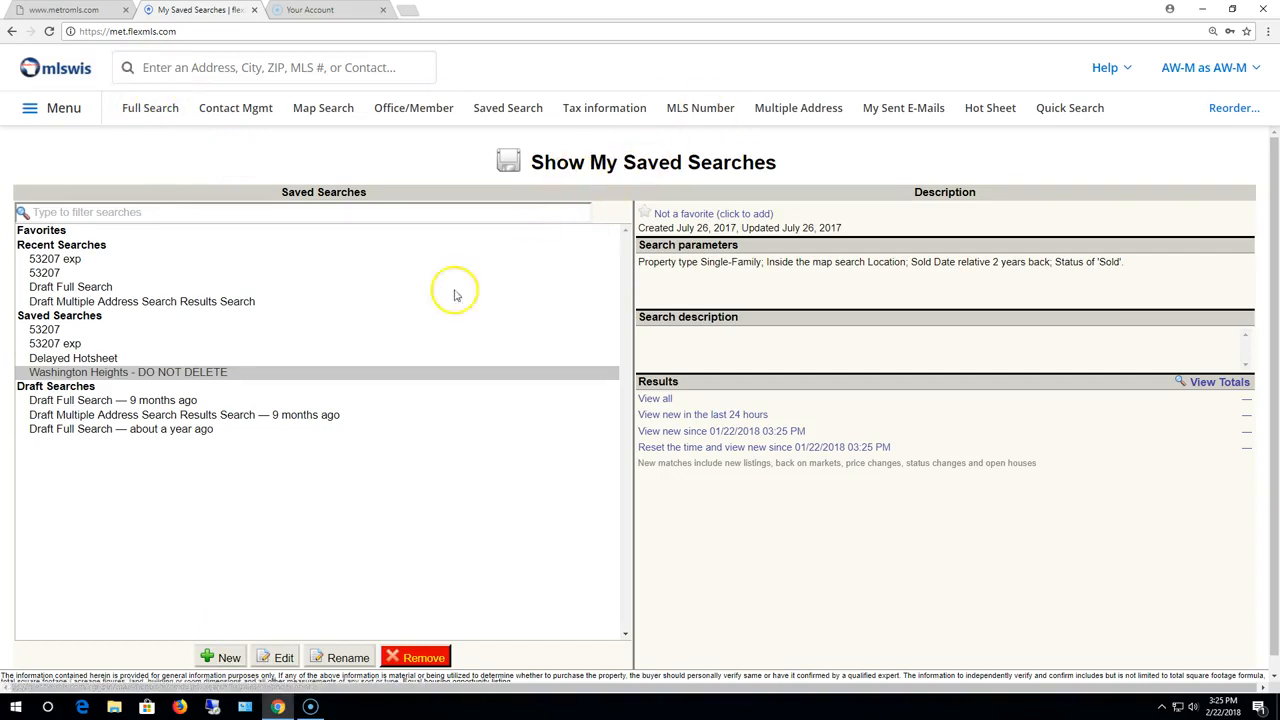
{"action": "left_click", "coordinate": [45, 274]}
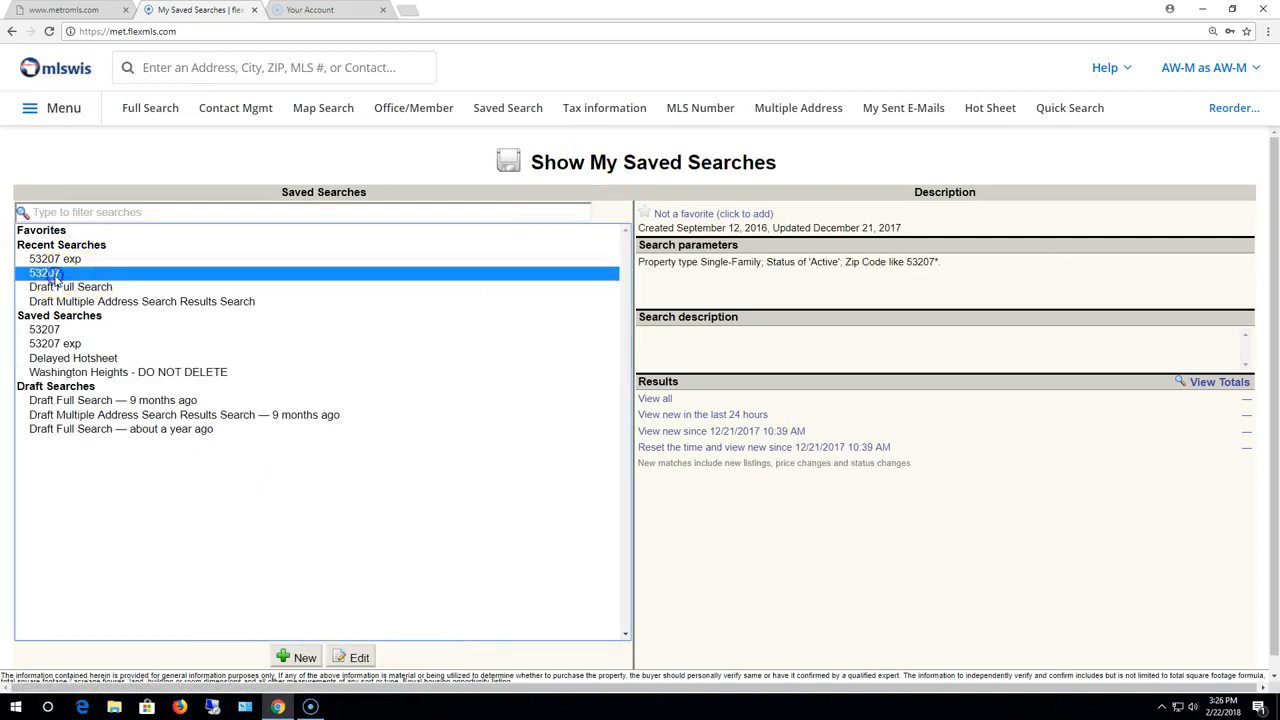
{"action": "left_click", "coordinate": [356, 658]}
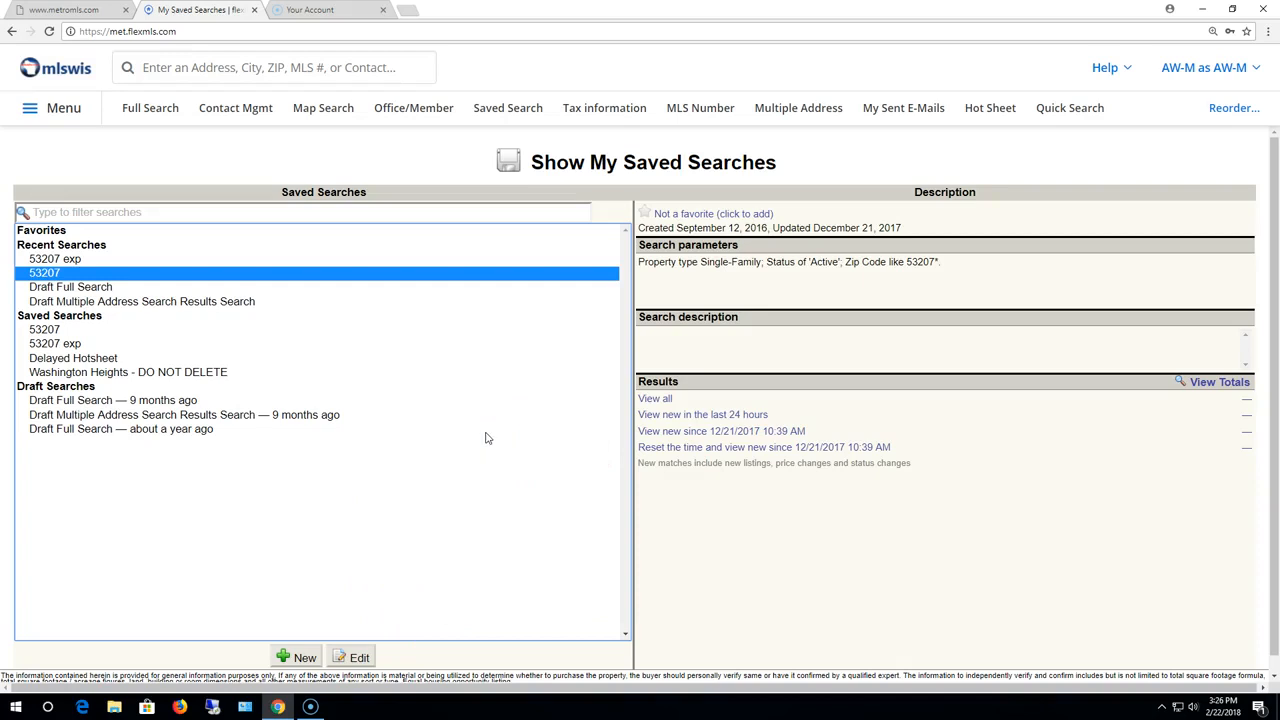
Step: Start a full search for the Condominium property type with the Active and Delayed statuses
{"action": "left_click", "coordinate": [145, 110]}
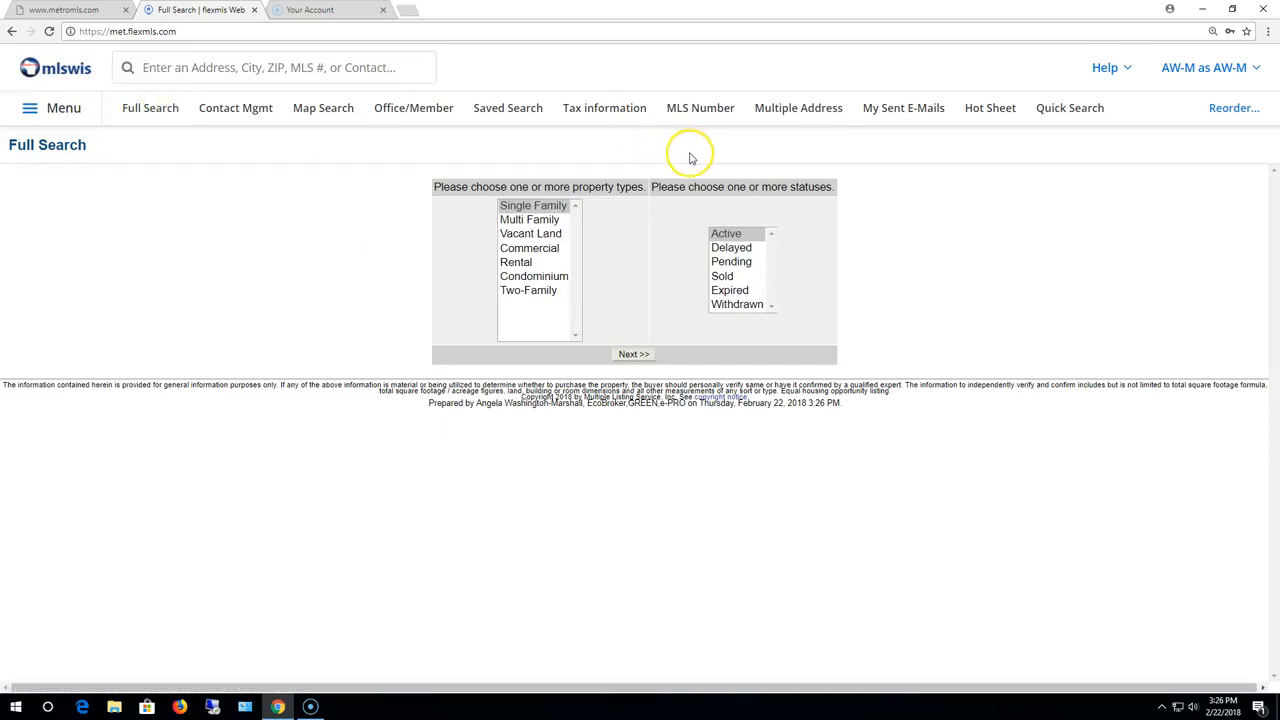
{"action": "left_click", "coordinate": [545, 278]}
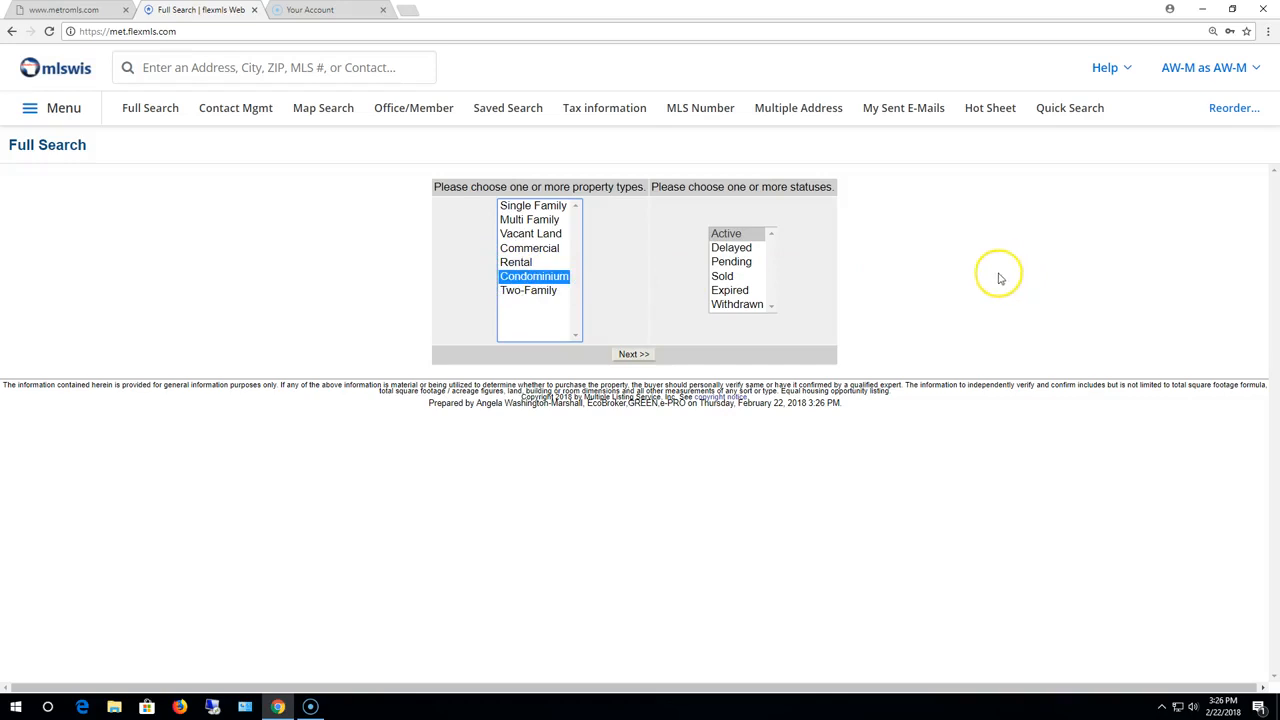
{"action": "left_click", "coordinate": [755, 249], "text": "ctrl"}
{"action": "left_click", "coordinate": [634, 357]}
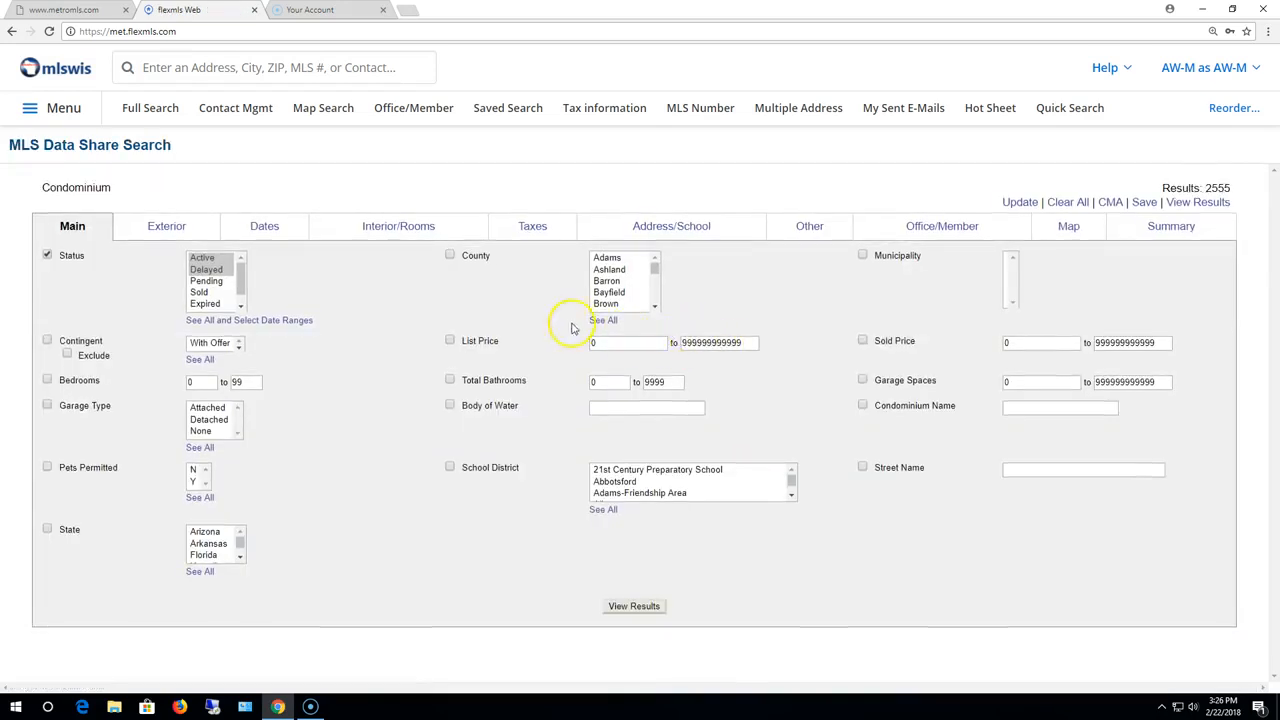
Step: Limit the condominium search to Milwaukee county
{"action": "left_click", "coordinate": [608, 304]}
{"action": "type", "text": "mi"}
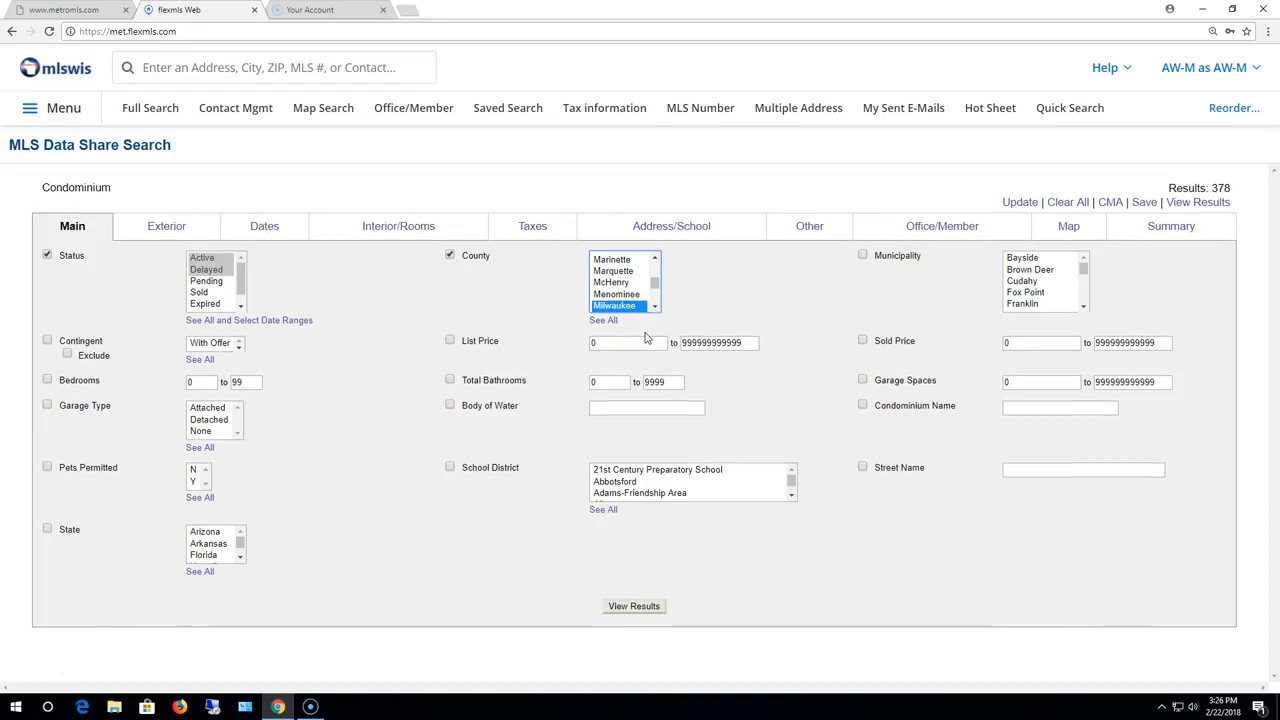
{"action": "left_click", "coordinate": [638, 308]}
Step: Set the search criteria to 2 to 3 bedrooms, at least 1.5 total bathrooms and at least 2 garage spaces
{"action": "double_click", "coordinate": [210, 381]}
{"action": "type", "text": "2"}
{"action": "left_click", "coordinate": [246, 381]}
{"action": "type", "text": "3"}
{"action": "key", "text": "Tab"}
{"action": "type", "text": "1"}
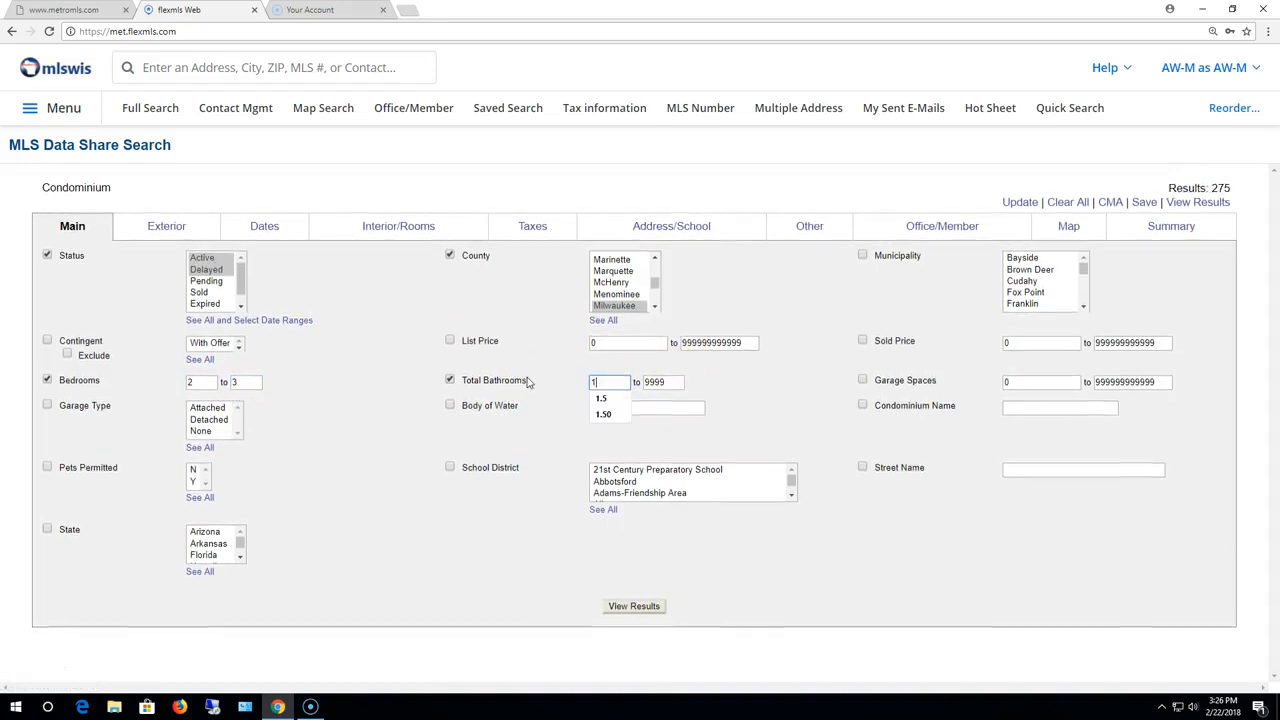
{"action": "type", "text": ".5"}
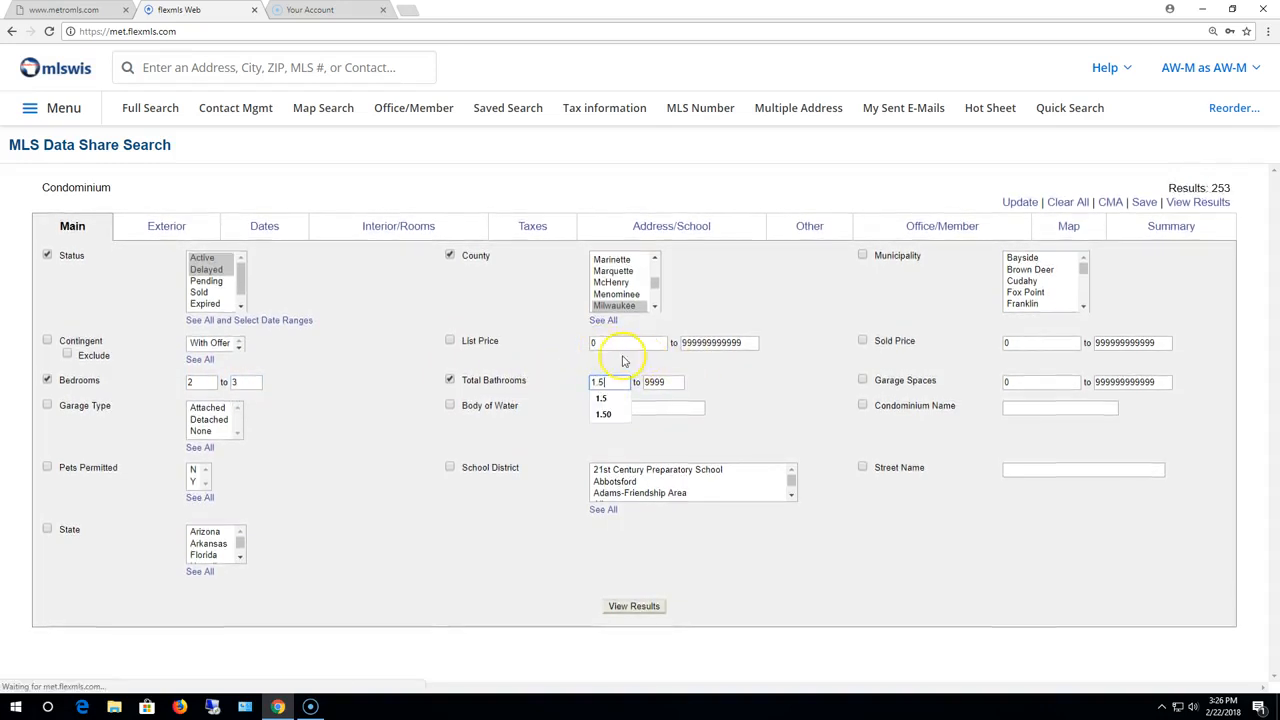
{"action": "left_click", "coordinate": [1021, 377]}
{"action": "type", "text": "2"}
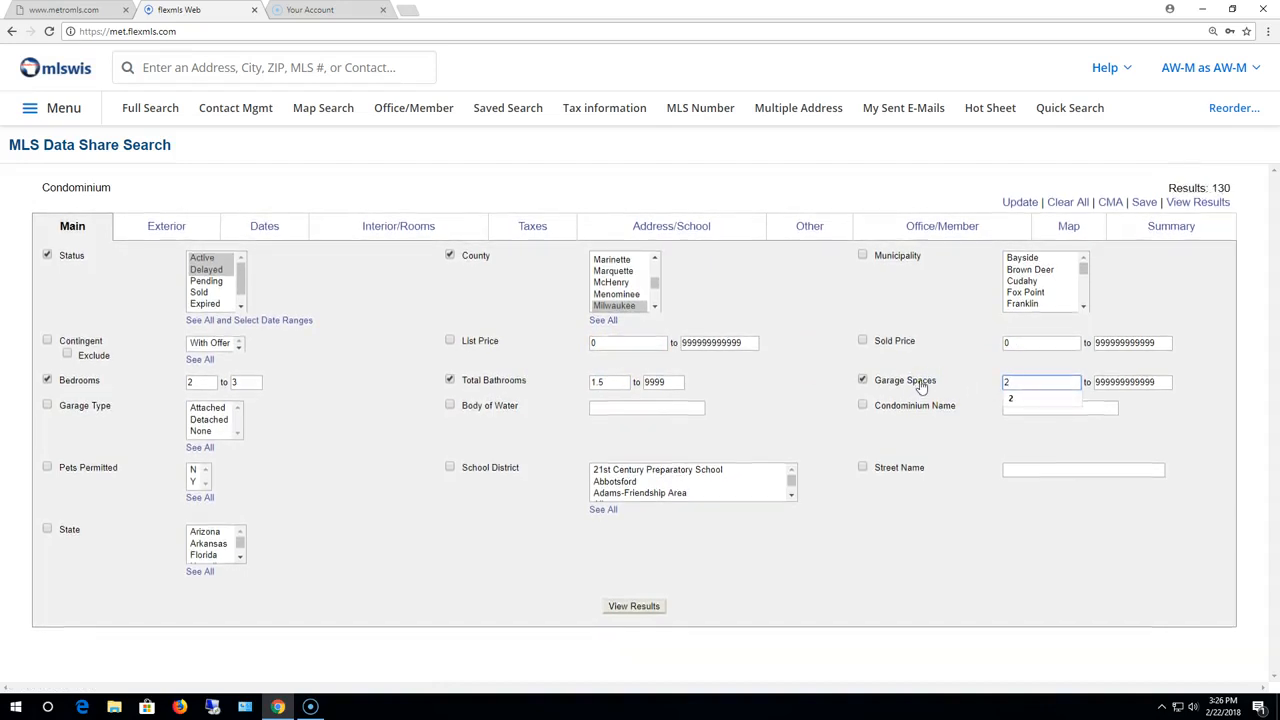
Step: Restrict the search to zip codes 53212 and 53202 in the address criteria
{"action": "left_click", "coordinate": [680, 232]}
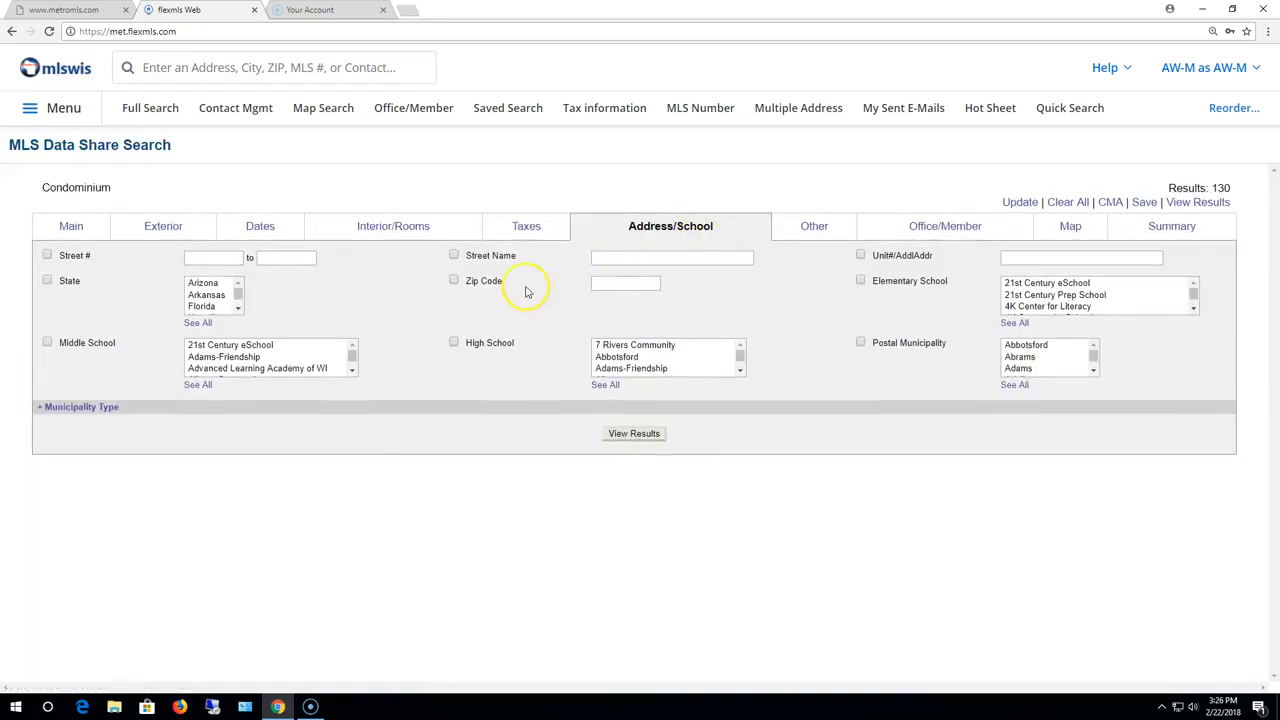
{"action": "left_click", "coordinate": [627, 284]}
{"action": "type", "text": "53212"}
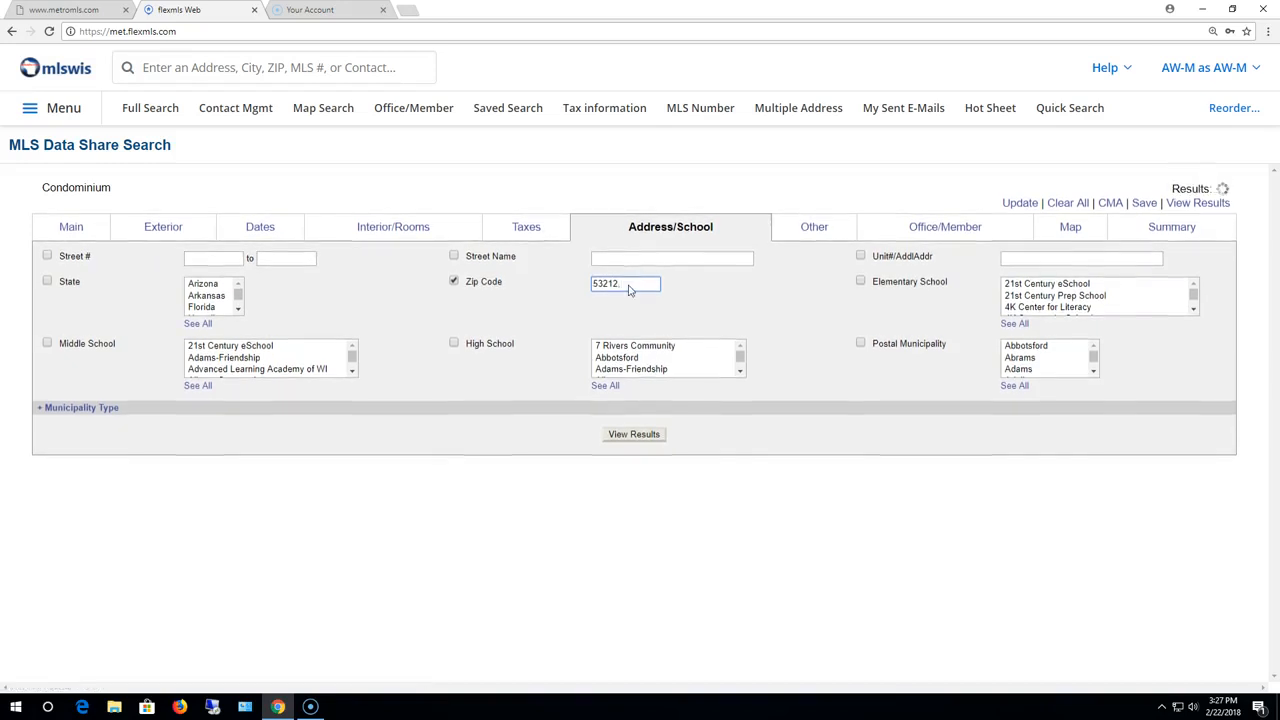
{"action": "type", "text": ","}
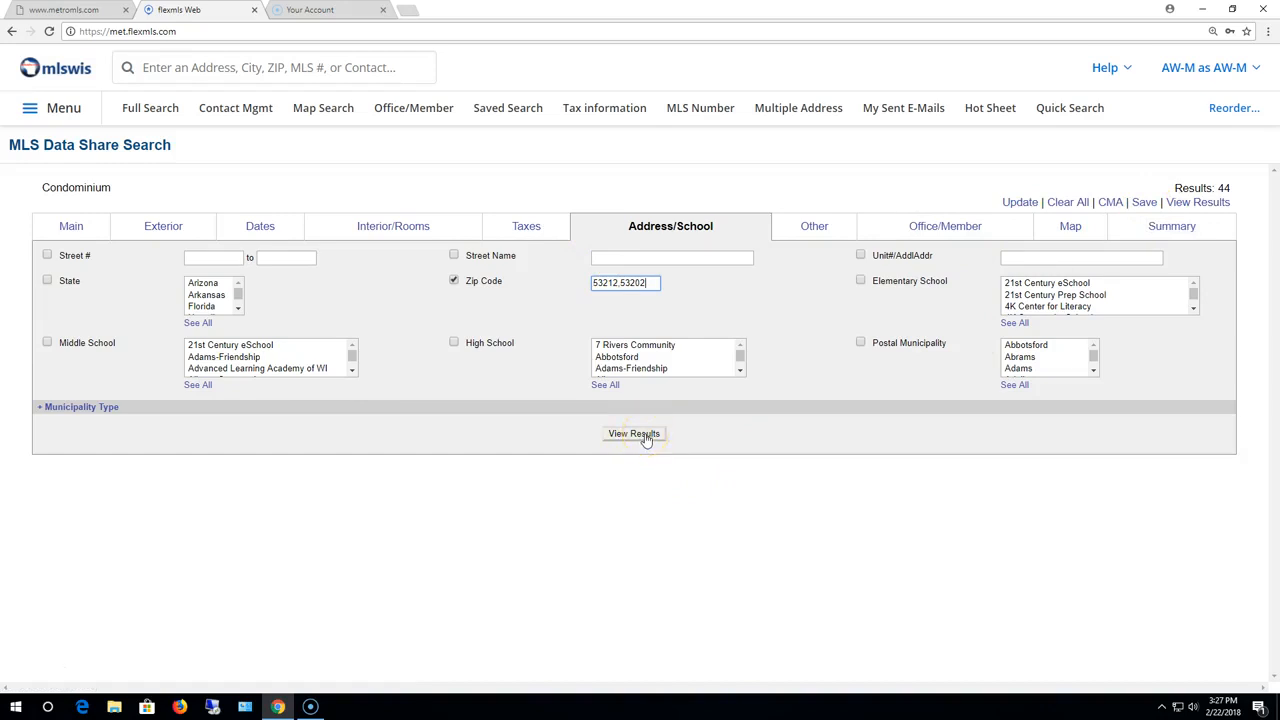
Step: Save the search as "Condos 53202, 53212" with the description "2-3 br 1.5 ba 2 car"
{"action": "left_click", "coordinate": [1144, 202]}
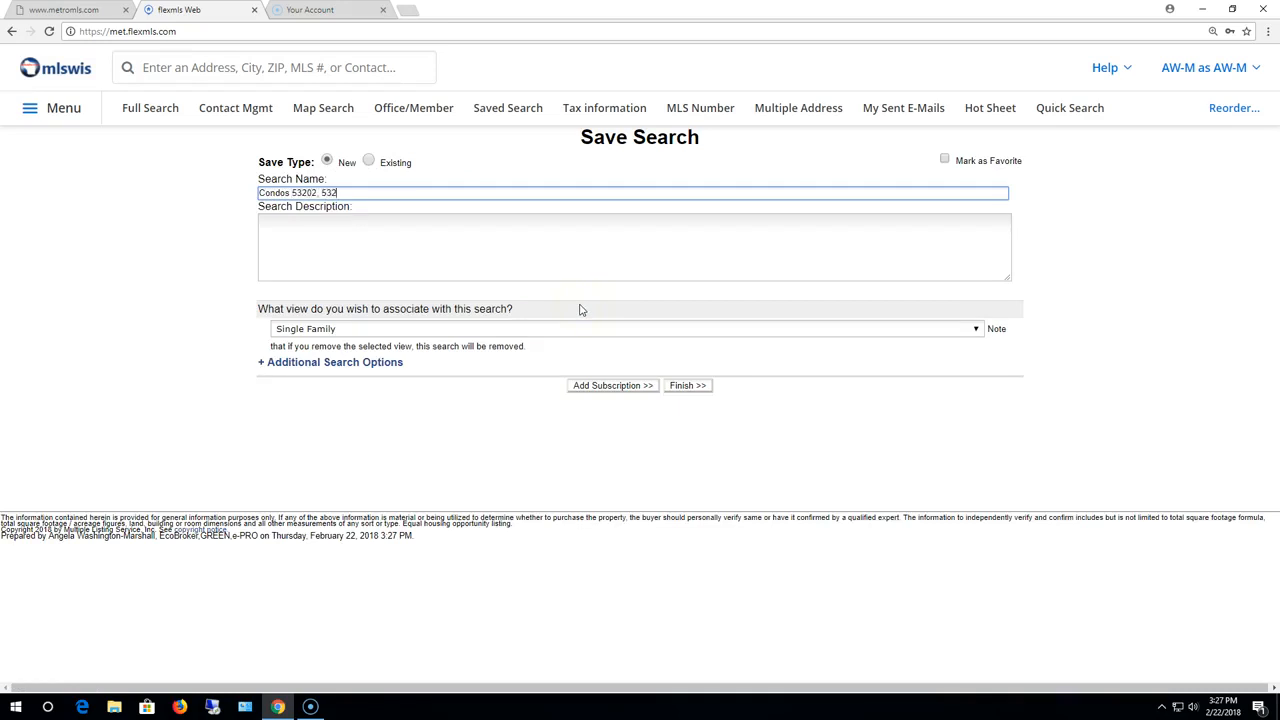
{"action": "left_click", "coordinate": [531, 227]}
{"action": "type", "text": "2-3 br 1.5 ba 2 car"}
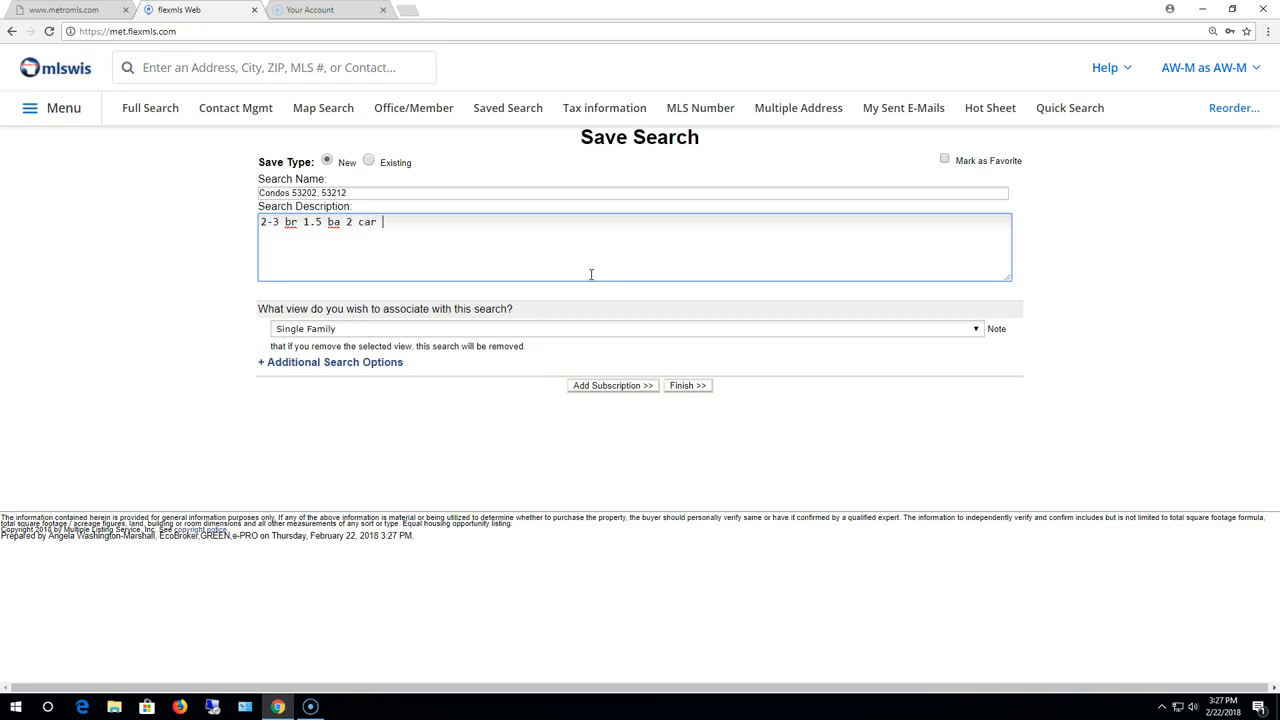
{"action": "left_click", "coordinate": [680, 387]}
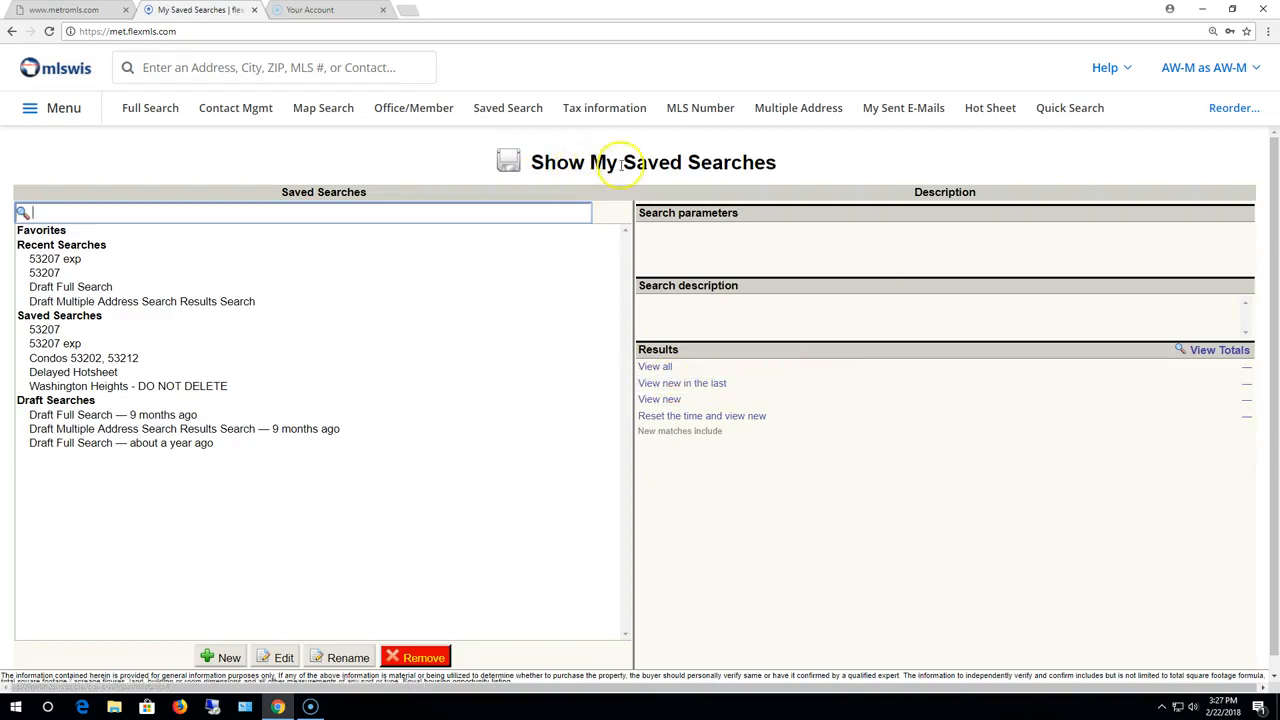
Step: Show the totals for the Condos 53202, 53212 search, then reset its time and view the new listings
{"action": "left_click", "coordinate": [108, 360]}
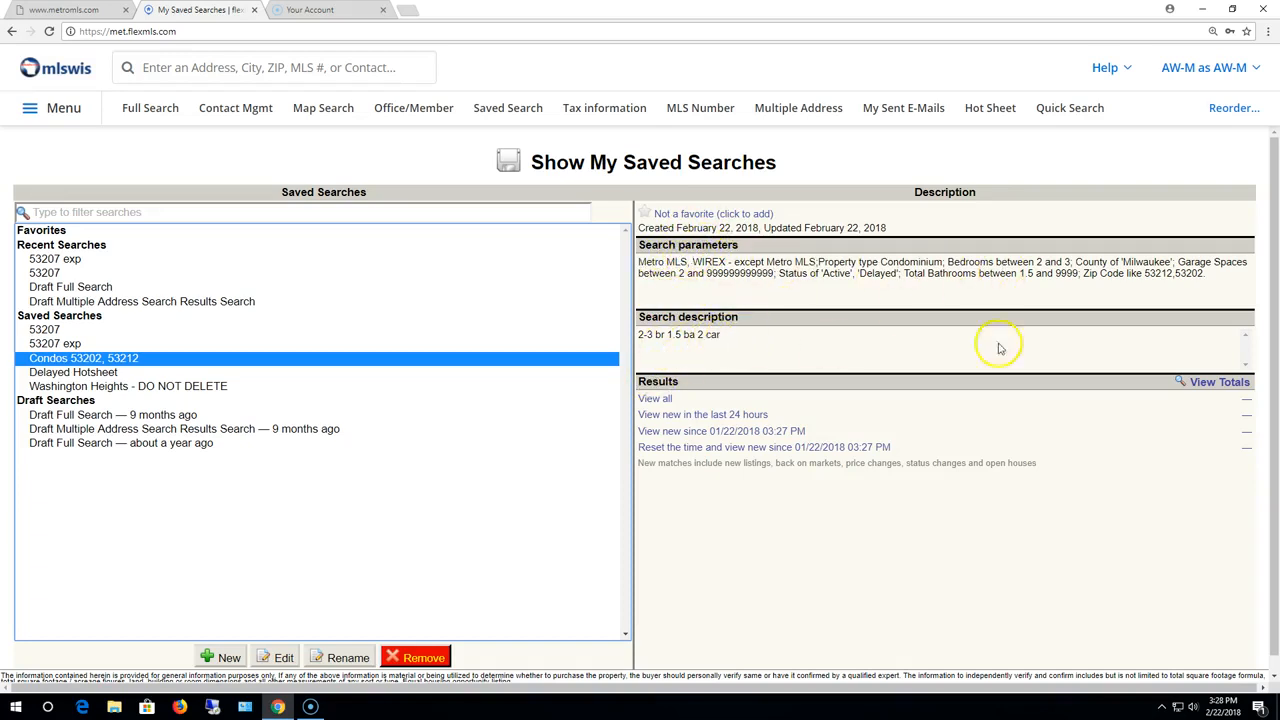
{"action": "left_click", "coordinate": [1233, 383]}
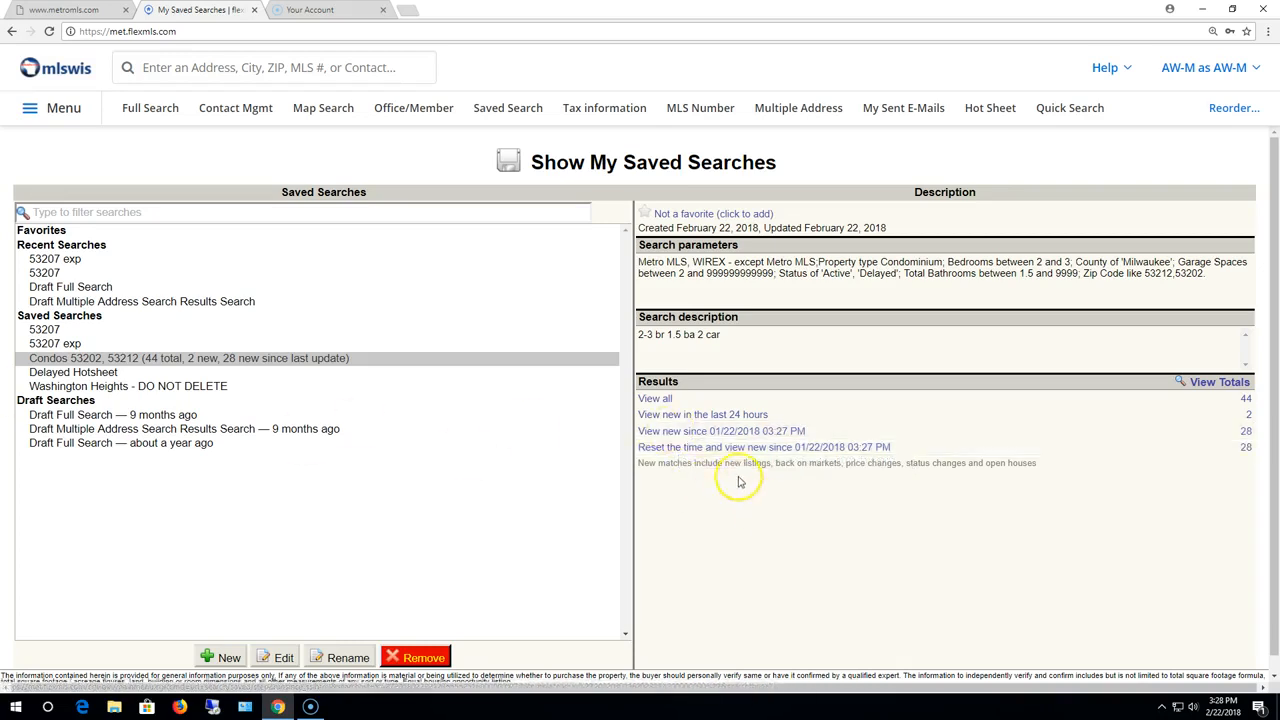
{"action": "left_click", "coordinate": [792, 449]}
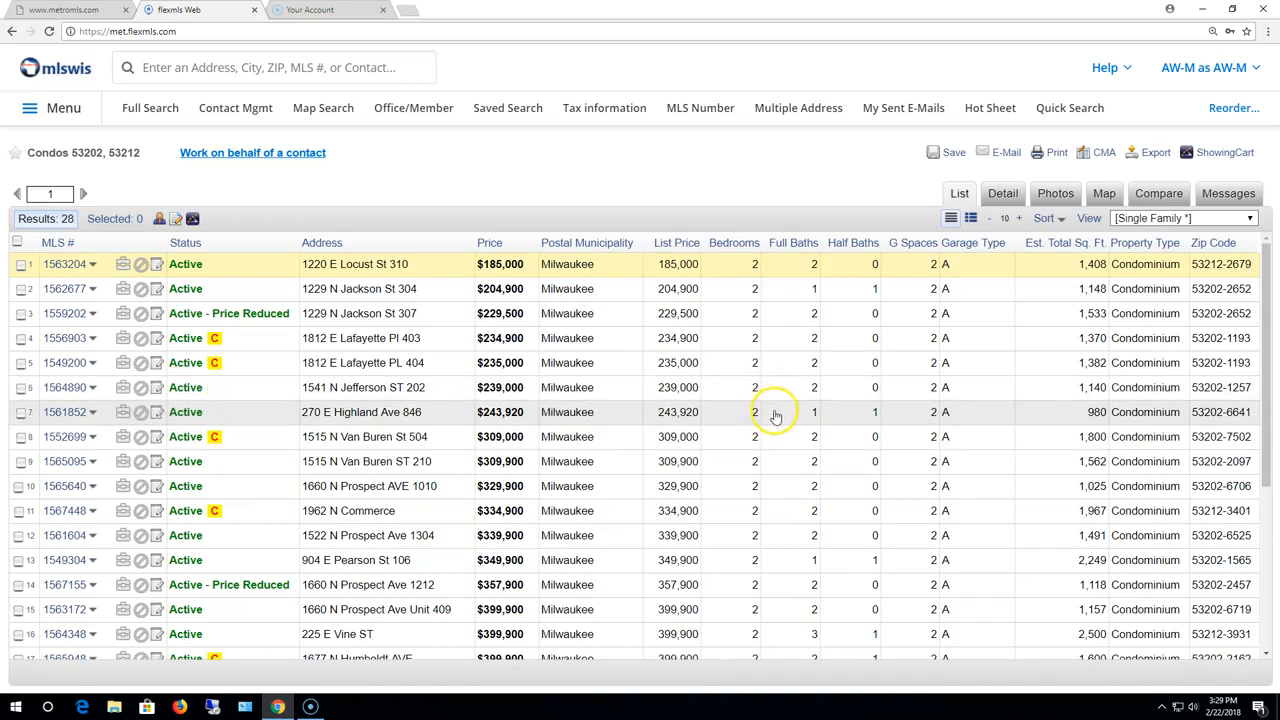
Step: Return to the saved searches, update the totals for Condos 53202, 53212 and view all its listings
{"action": "left_click", "coordinate": [52, 106]}
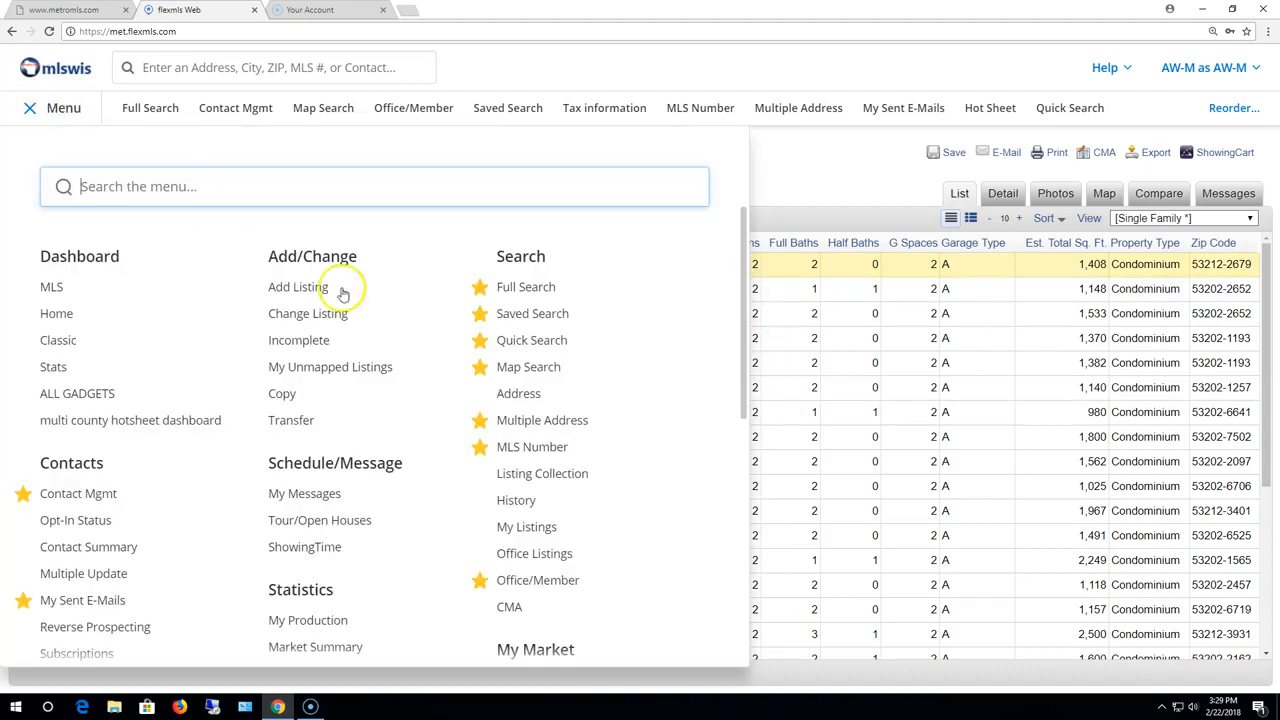
{"action": "left_click", "coordinate": [535, 314]}
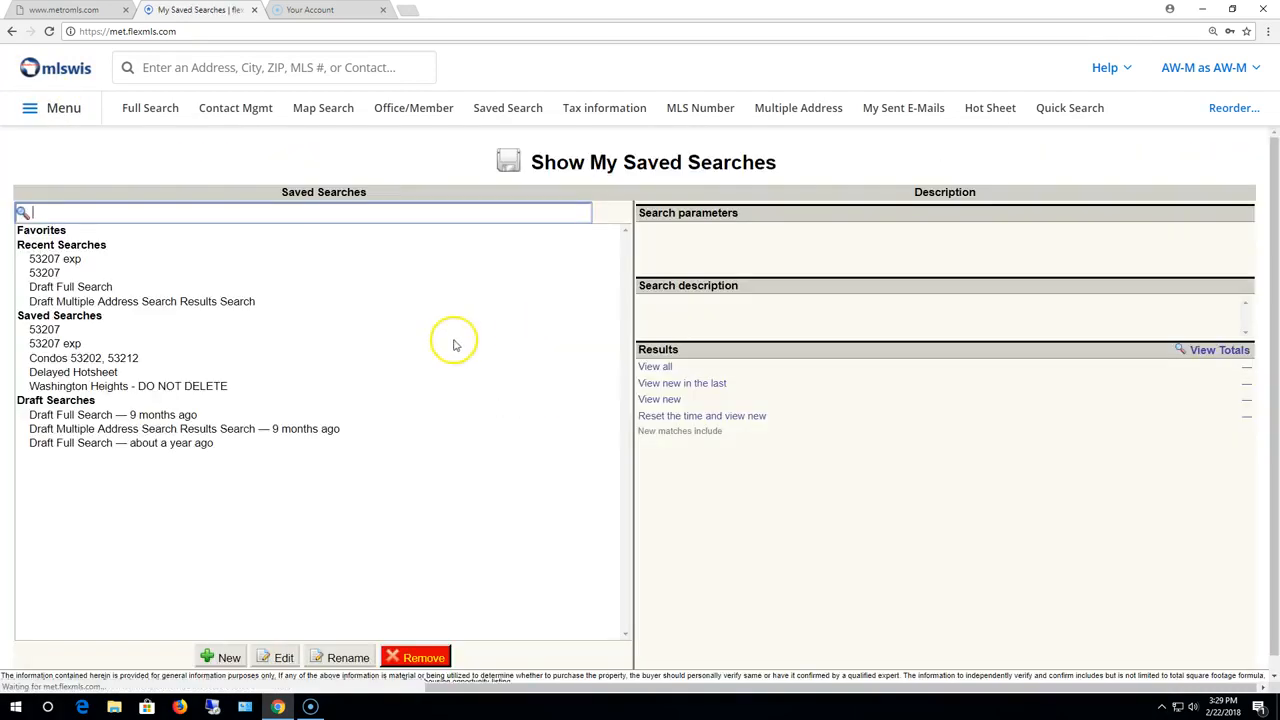
{"action": "left_click", "coordinate": [135, 359]}
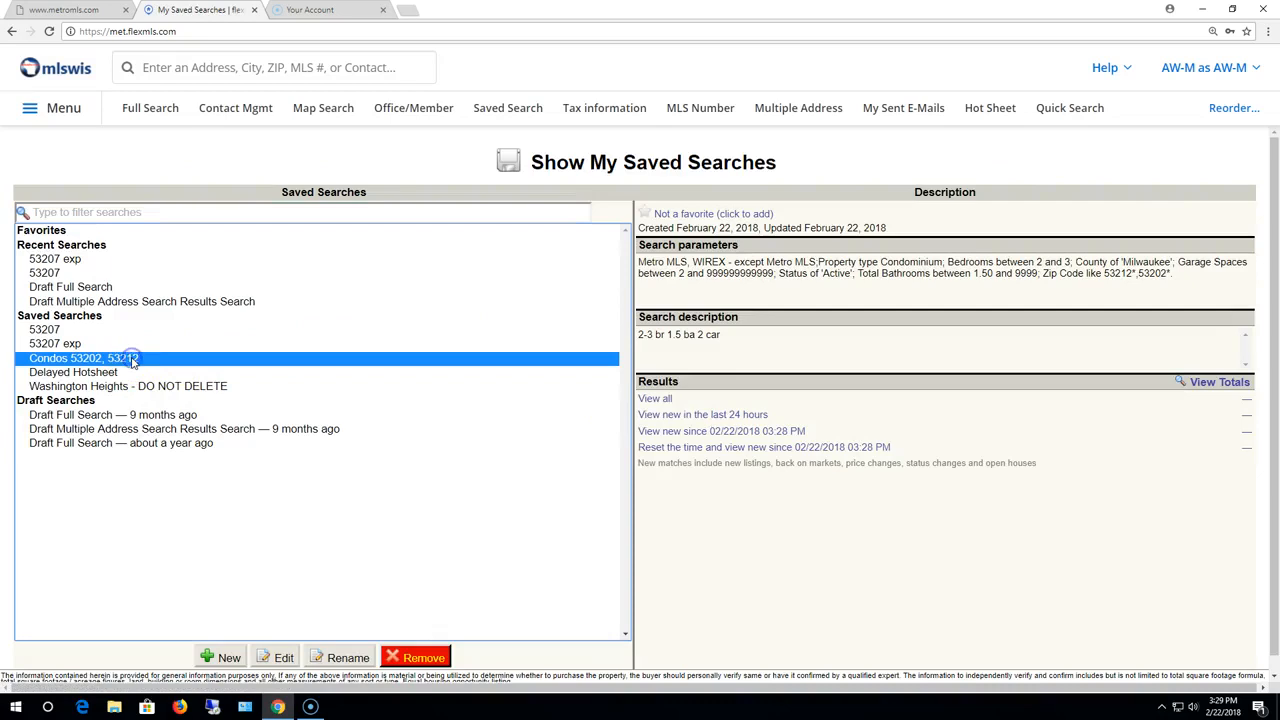
{"action": "left_click", "coordinate": [1216, 386]}
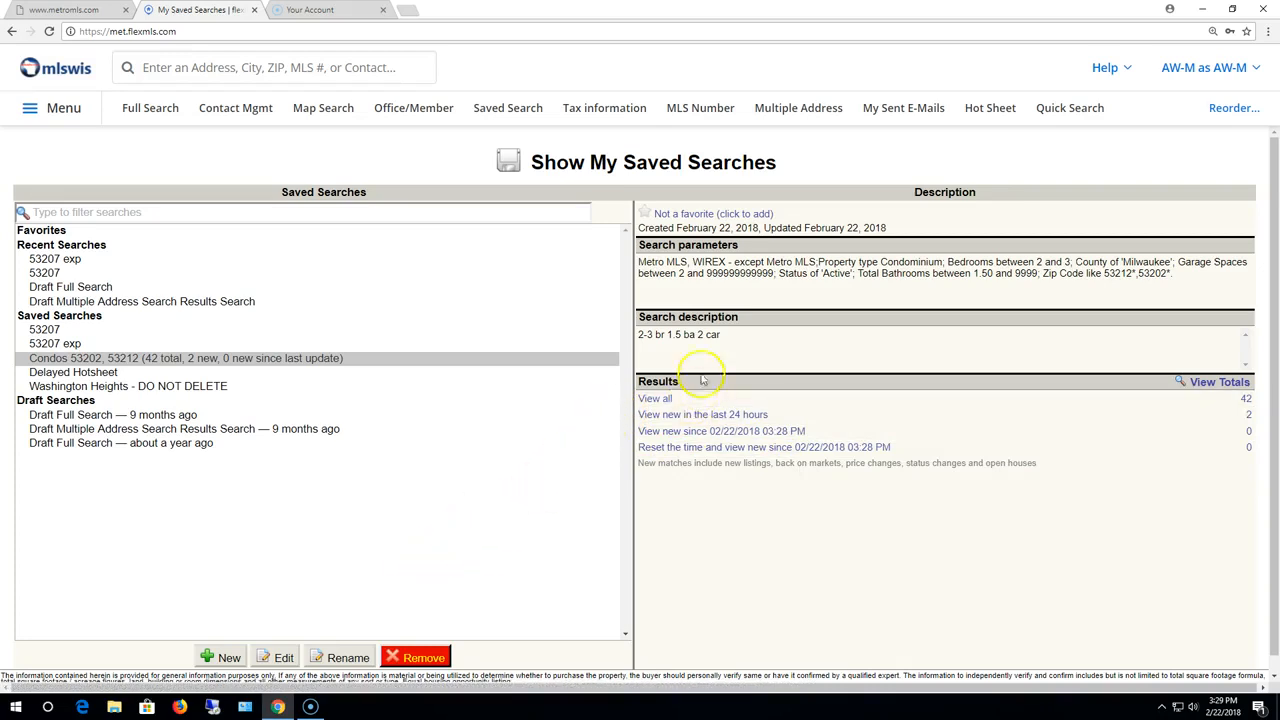
{"action": "left_click", "coordinate": [654, 399]}
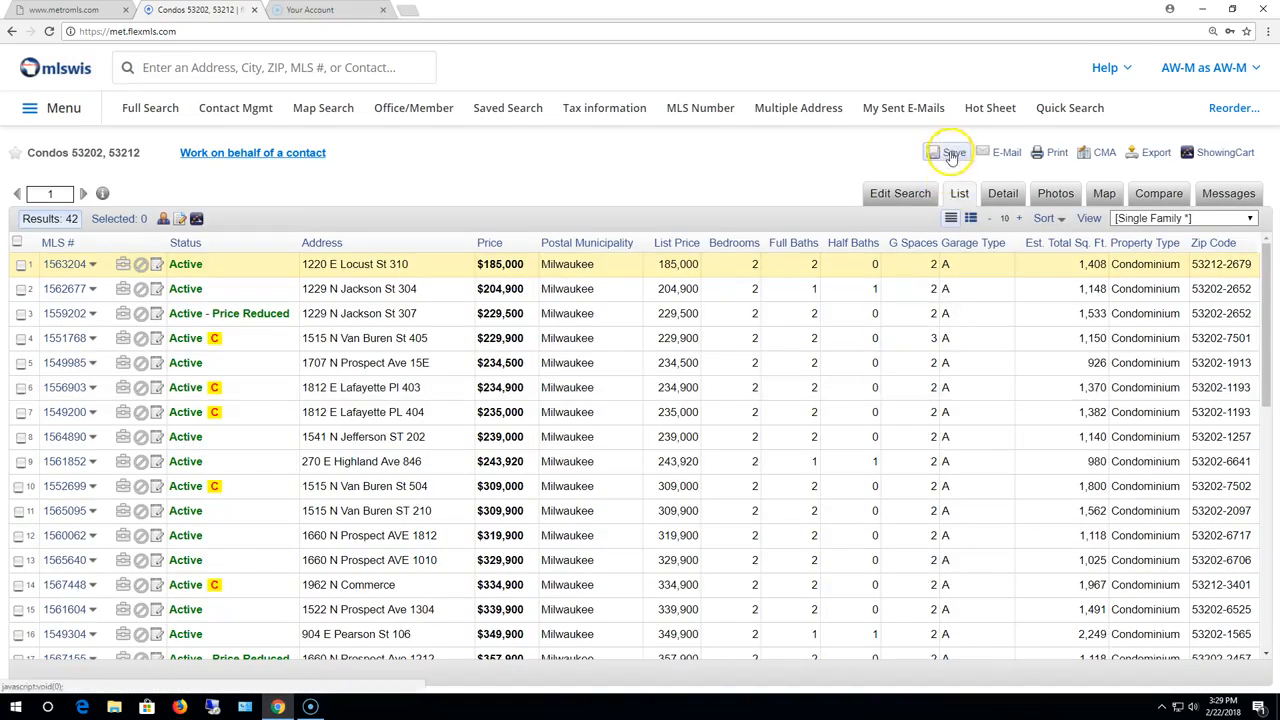
Step: Open the save settings for Condos 53202, 53212 and examine the additional options, including the time range for new listings
{"action": "left_click", "coordinate": [952, 155]}
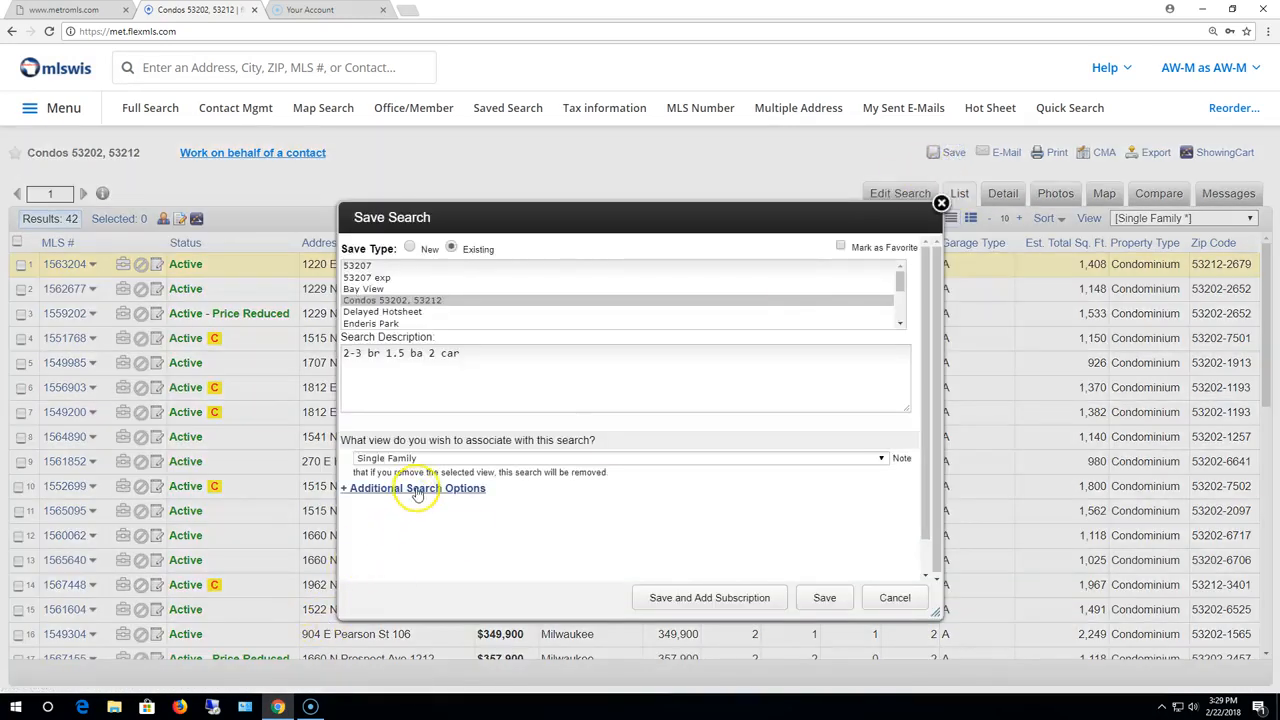
{"action": "left_click", "coordinate": [425, 490]}
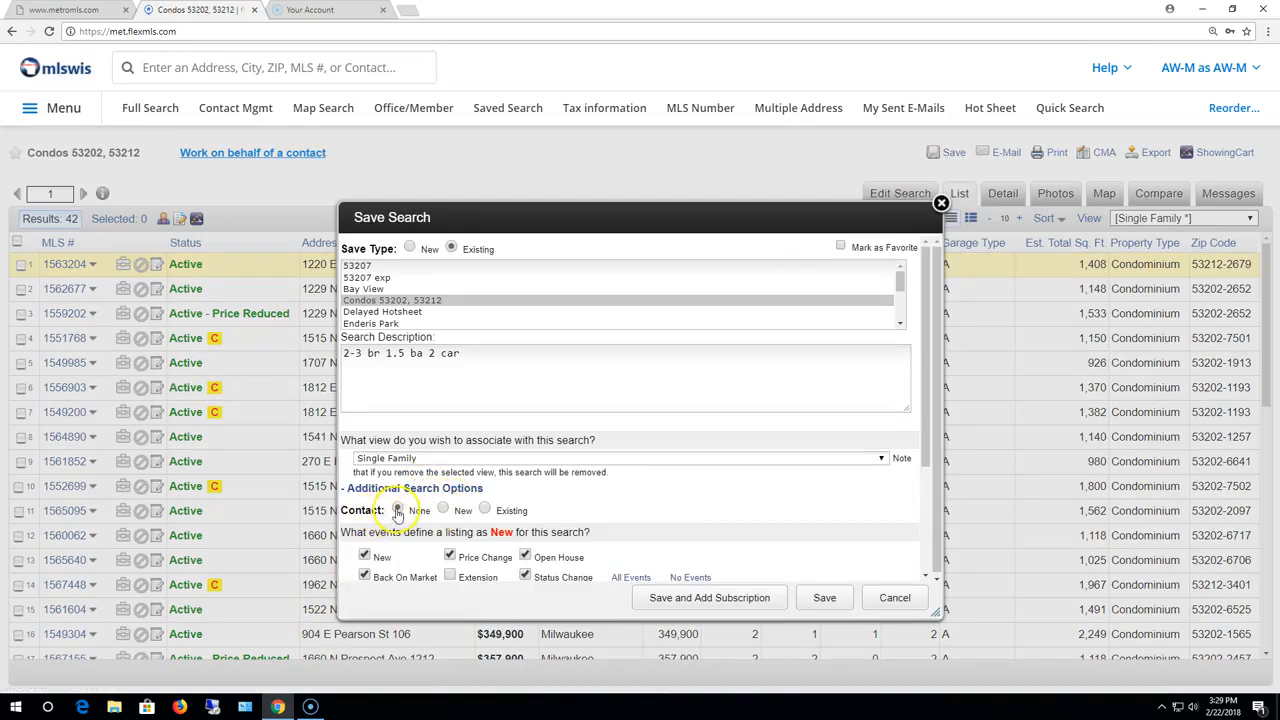
{"action": "scroll", "coordinate": [397, 512], "scroll_direction": "down", "scroll_amount": 2}
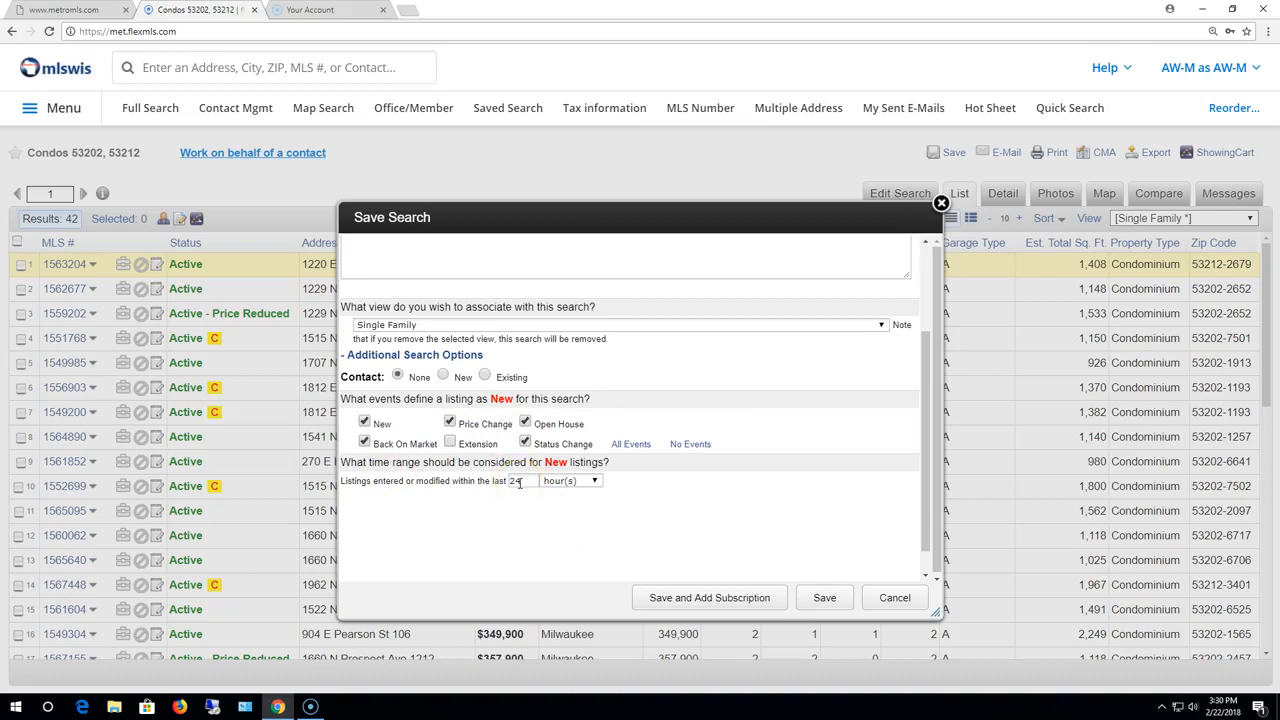
{"action": "left_click_drag", "start_coordinate": [523, 481], "coordinate": [503, 481]}
{"action": "left_click", "coordinate": [593, 481]}
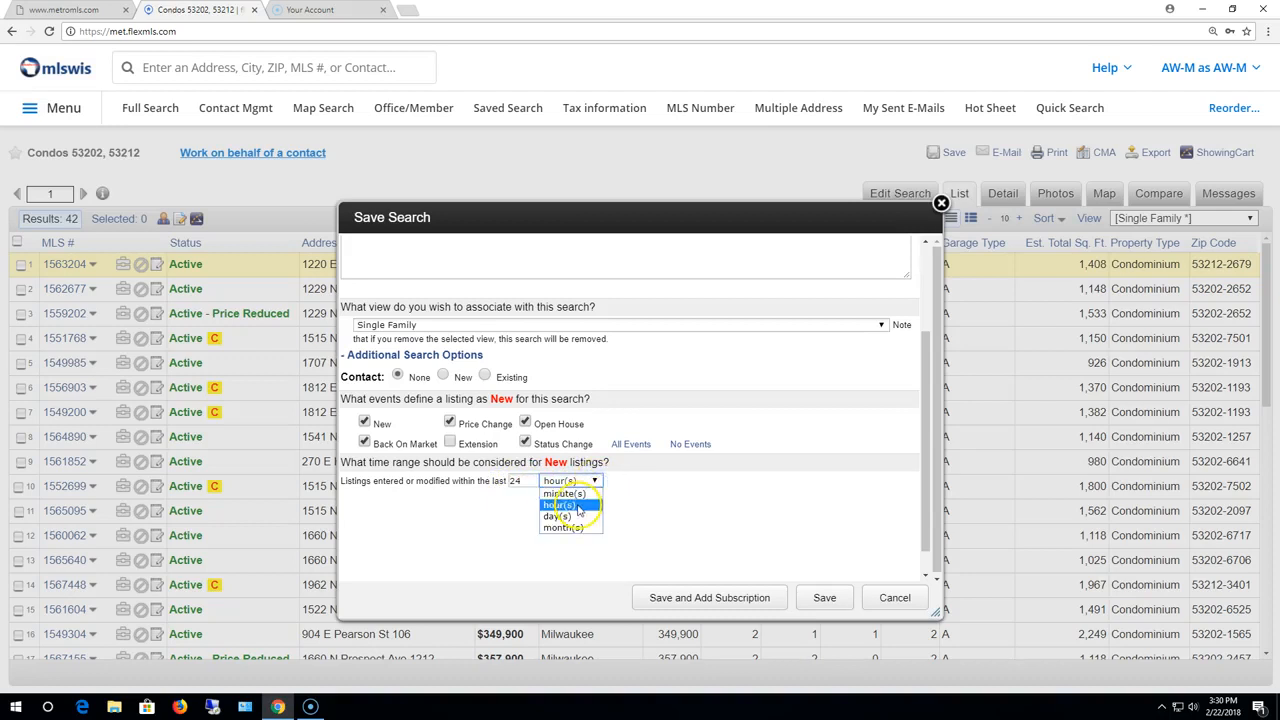
{"action": "left_click", "coordinate": [728, 523]}
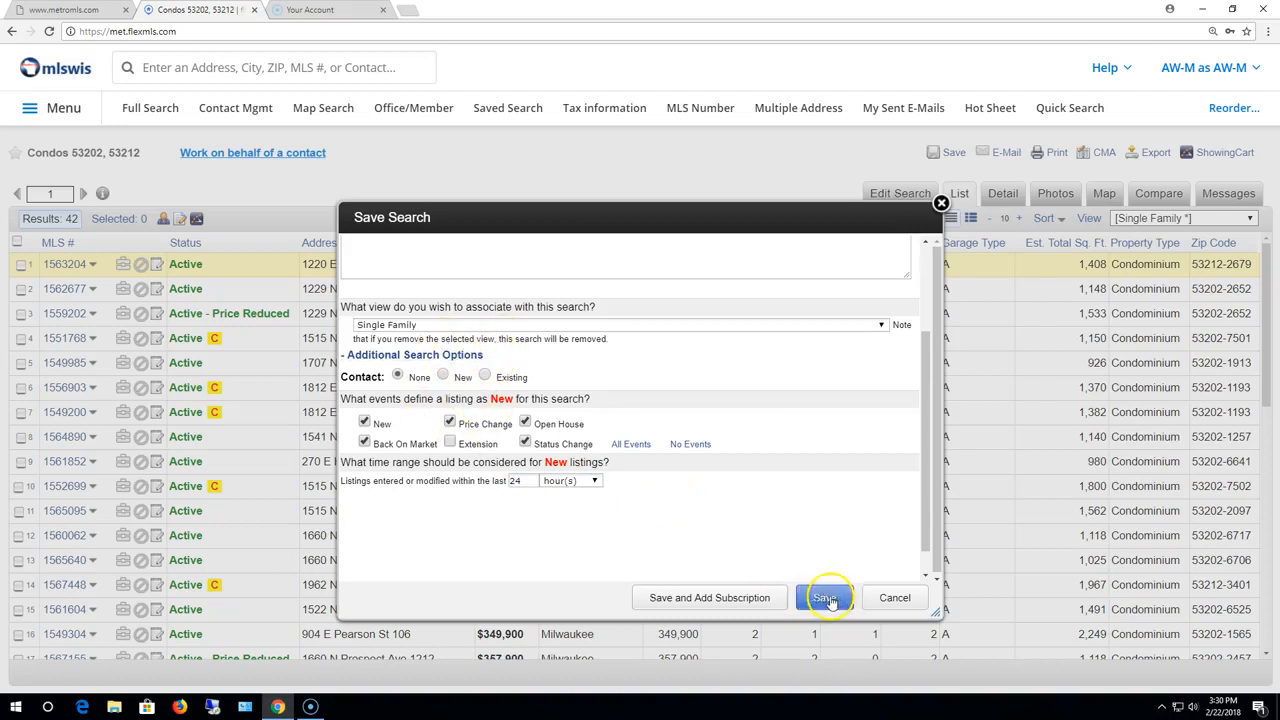
Step: Cancel the save settings, return to the saved searches and open Condos 53202, 53212 for editing
{"action": "left_click", "coordinate": [897, 598]}
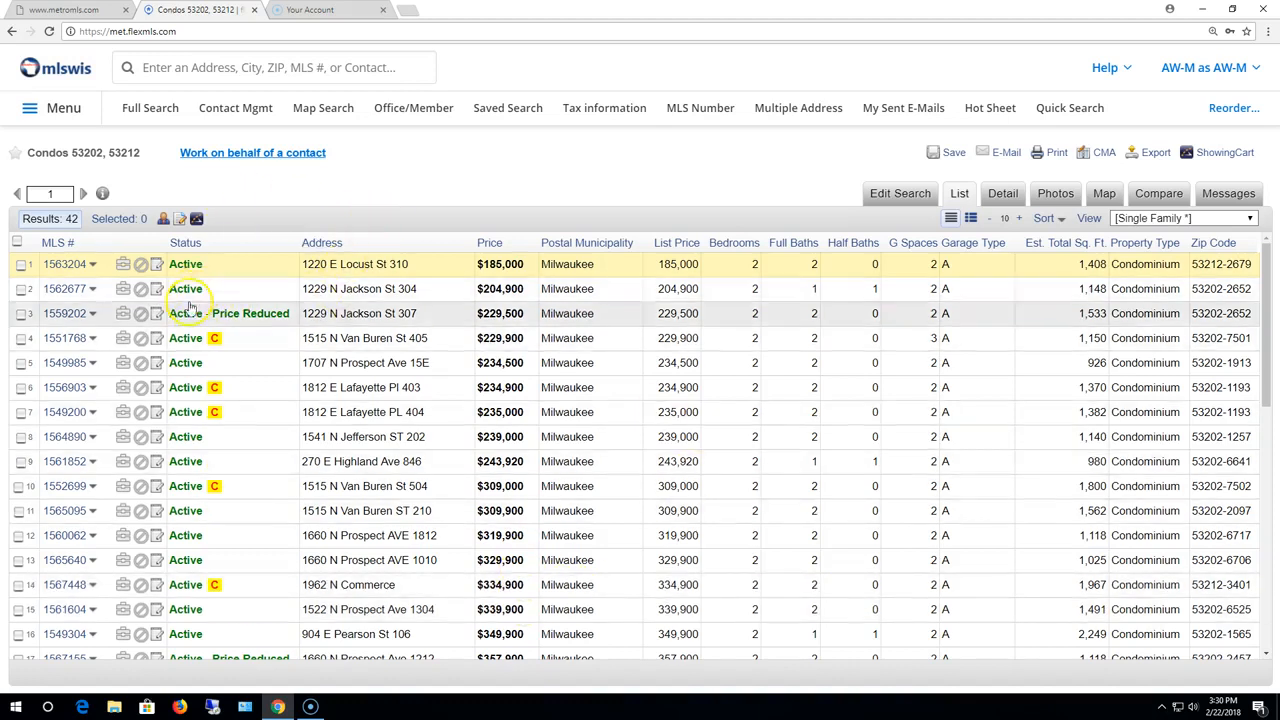
{"action": "left_click", "coordinate": [508, 112]}
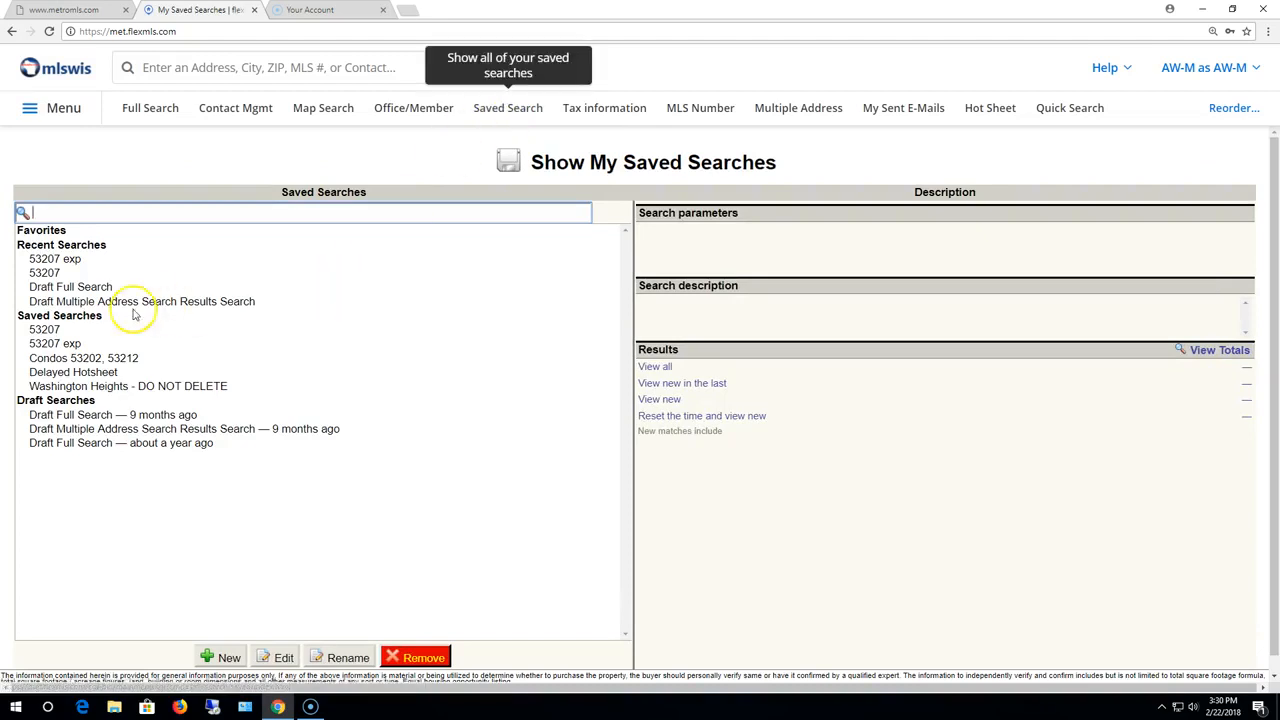
{"action": "left_click", "coordinate": [44, 360]}
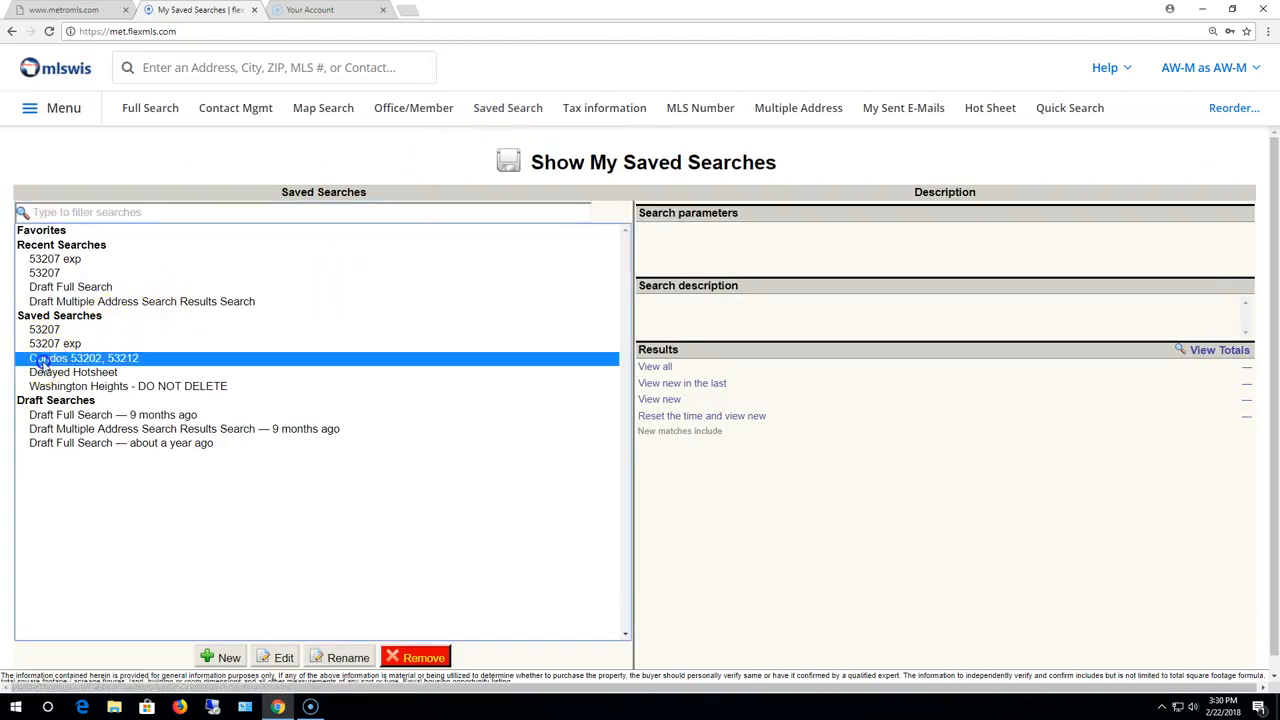
{"action": "left_click", "coordinate": [285, 659]}
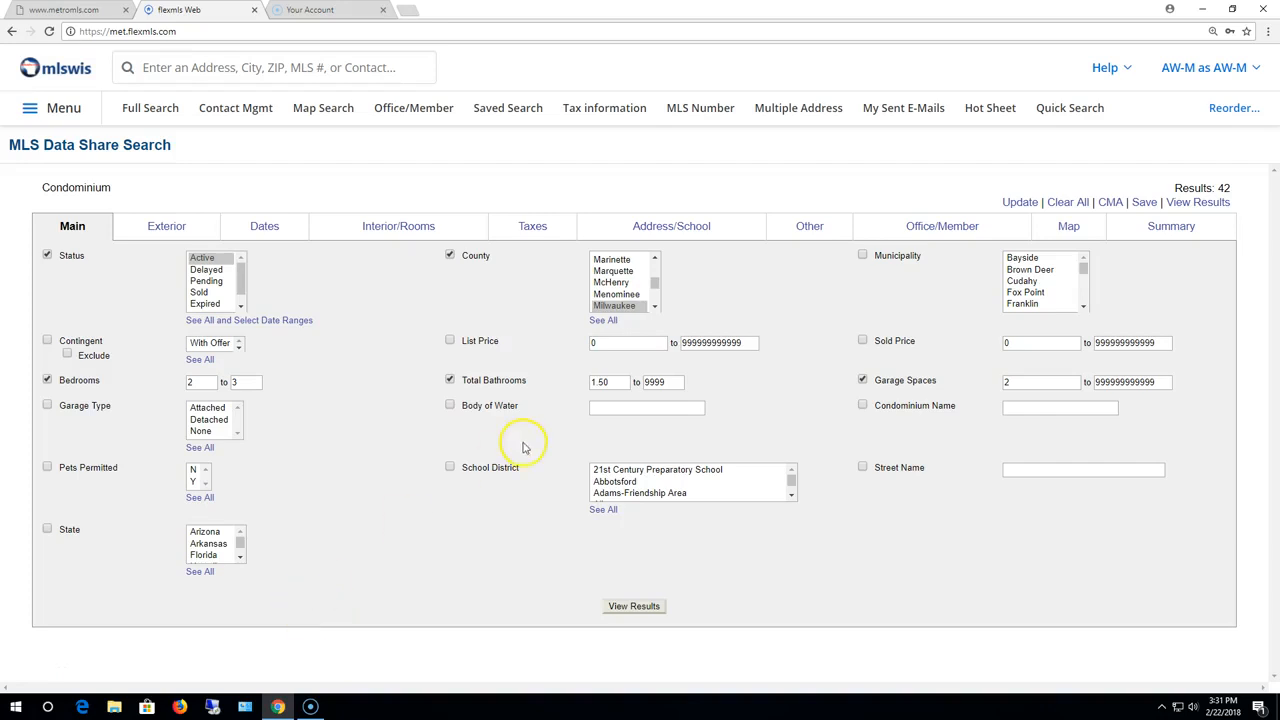
Step: Set the condominium search's list price range from 115000 to 150000
{"action": "double_click", "coordinate": [616, 345]}
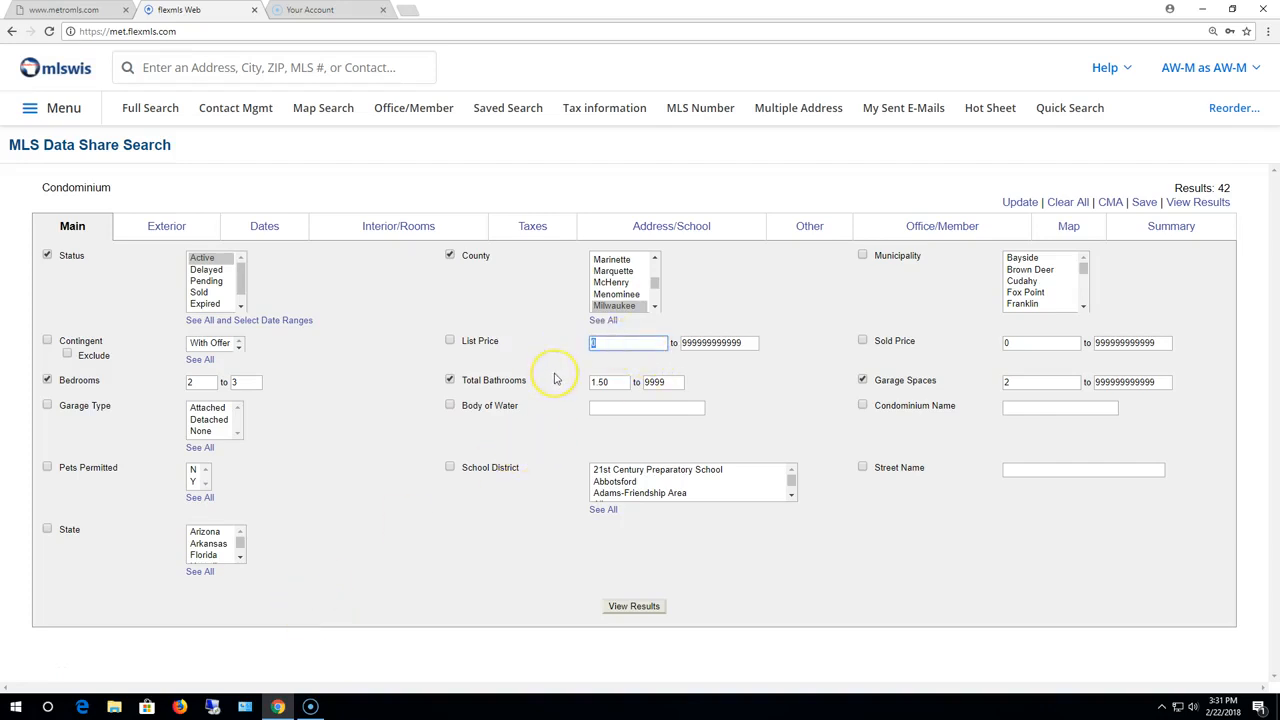
{"action": "type", "text": "115"}
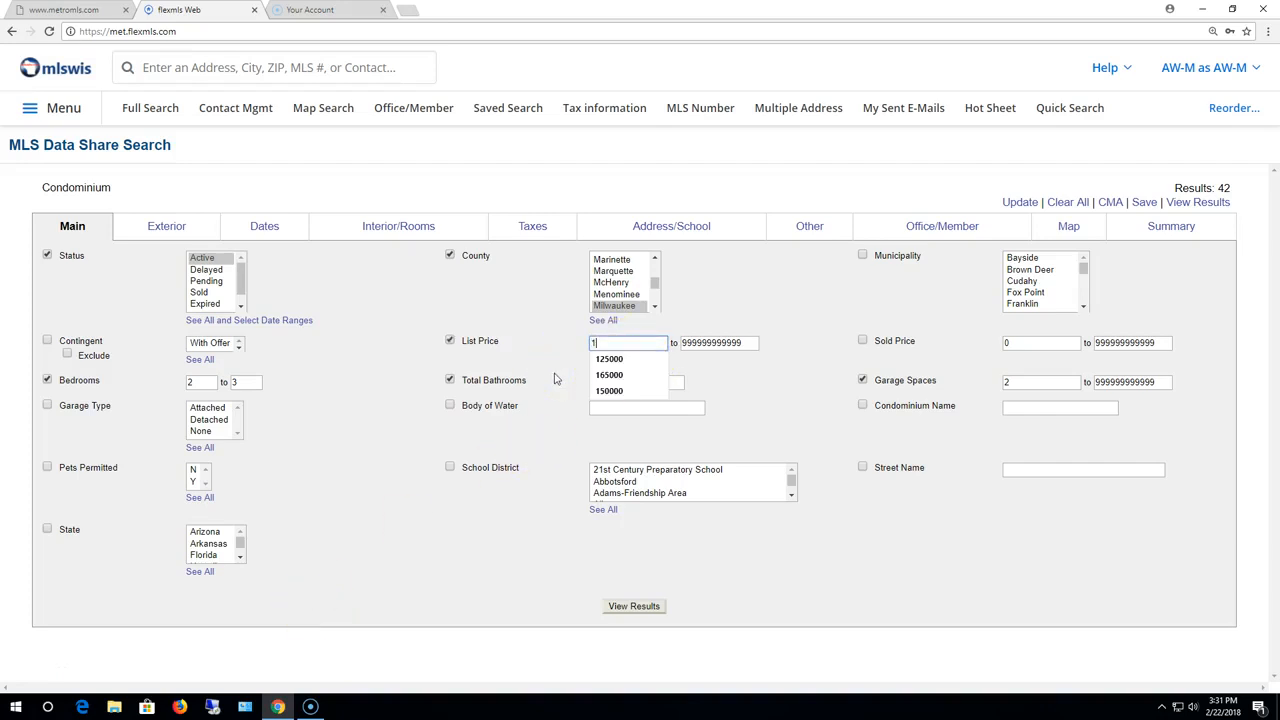
{"action": "type", "text": "000"}
{"action": "key", "text": "Tab"}
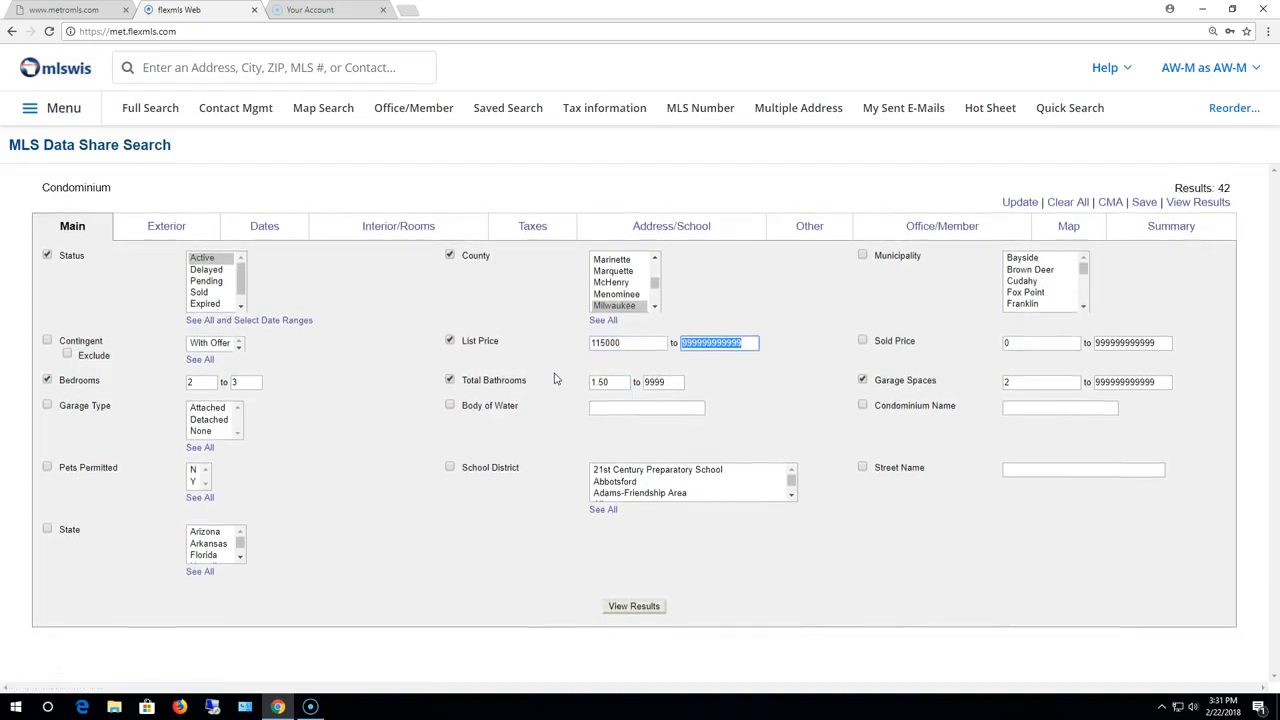
{"action": "type", "text": "150000"}
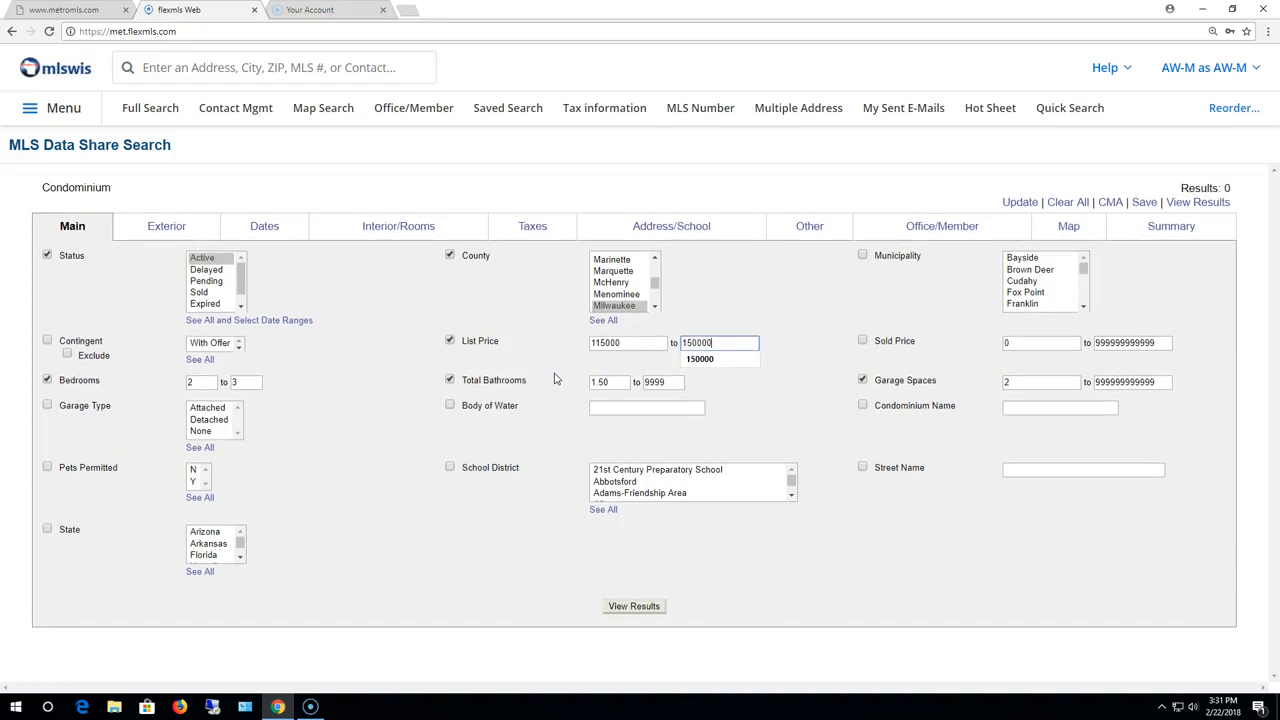
Step: Set the minimum total bathrooms to 1 and the minimum garage spaces to 1
{"action": "left_click", "coordinate": [603, 382]}
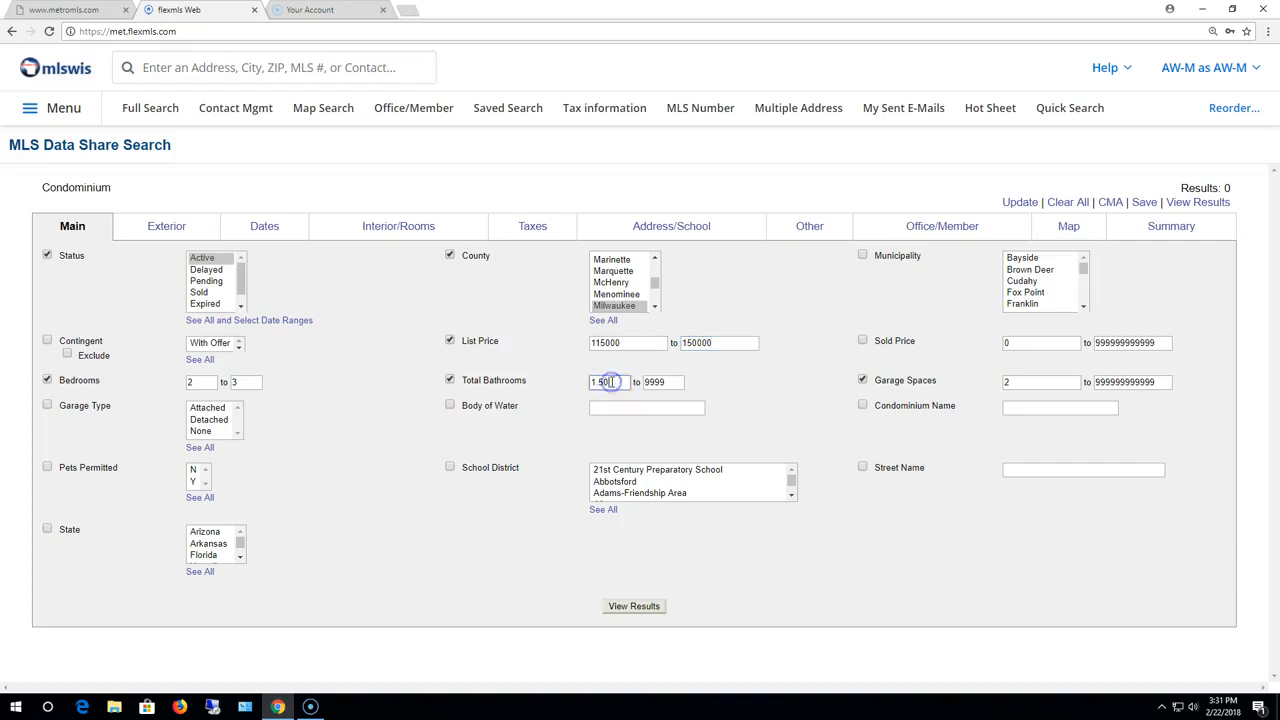
{"action": "key", "text": "BackSpace"}
{"action": "key", "text": "BackSpace"}
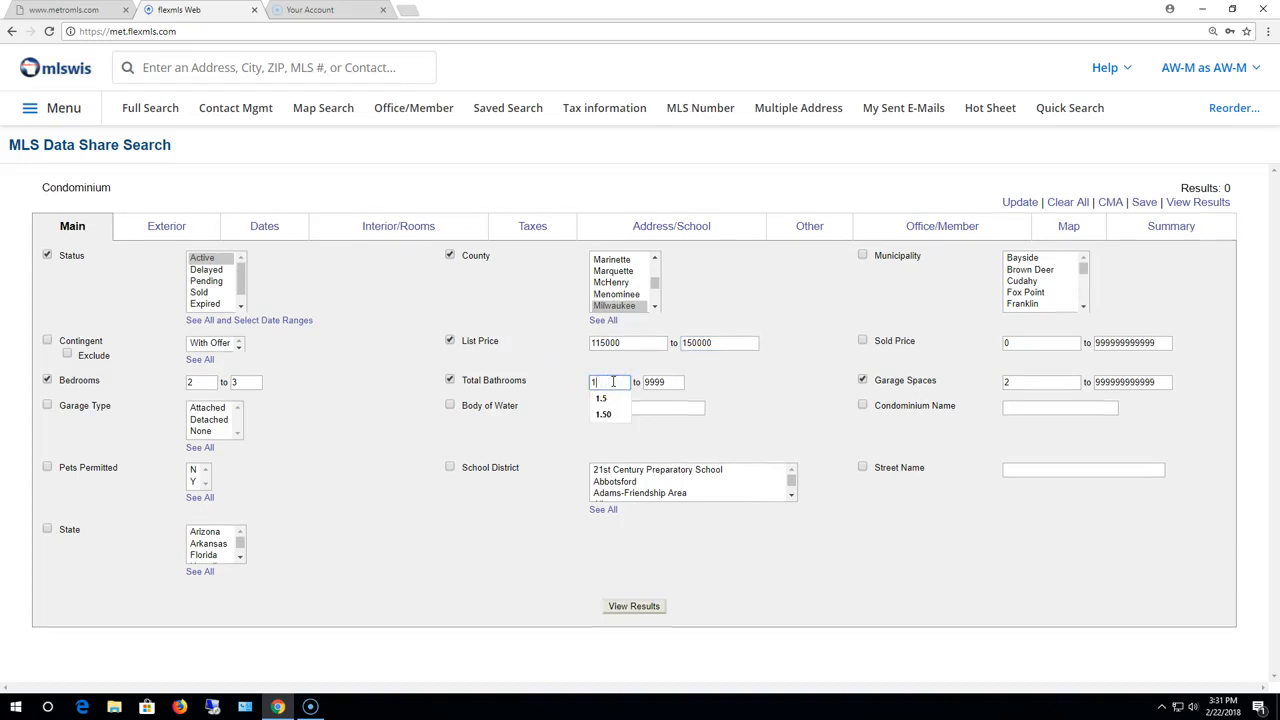
{"action": "left_click", "coordinate": [1016, 380]}
{"action": "type", "text": "1"}
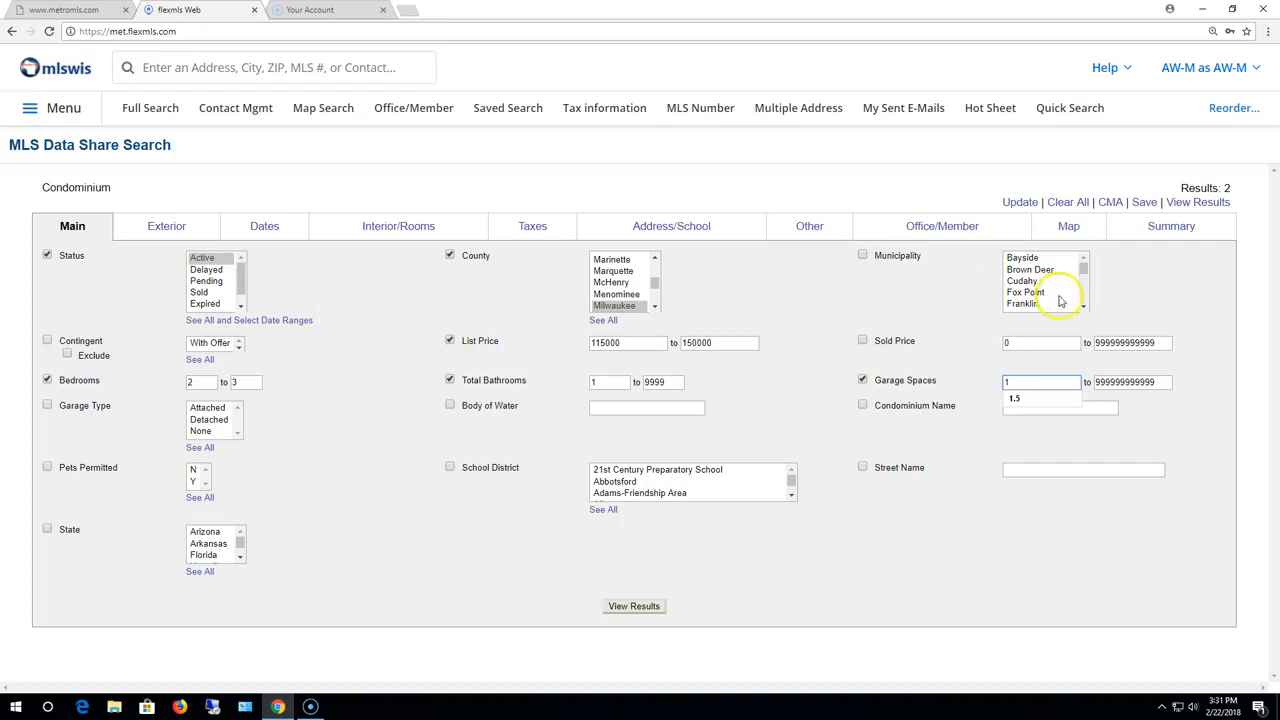
Step: Start saving the modified criteria as a new search named "contact search"
{"action": "left_click", "coordinate": [1145, 204]}
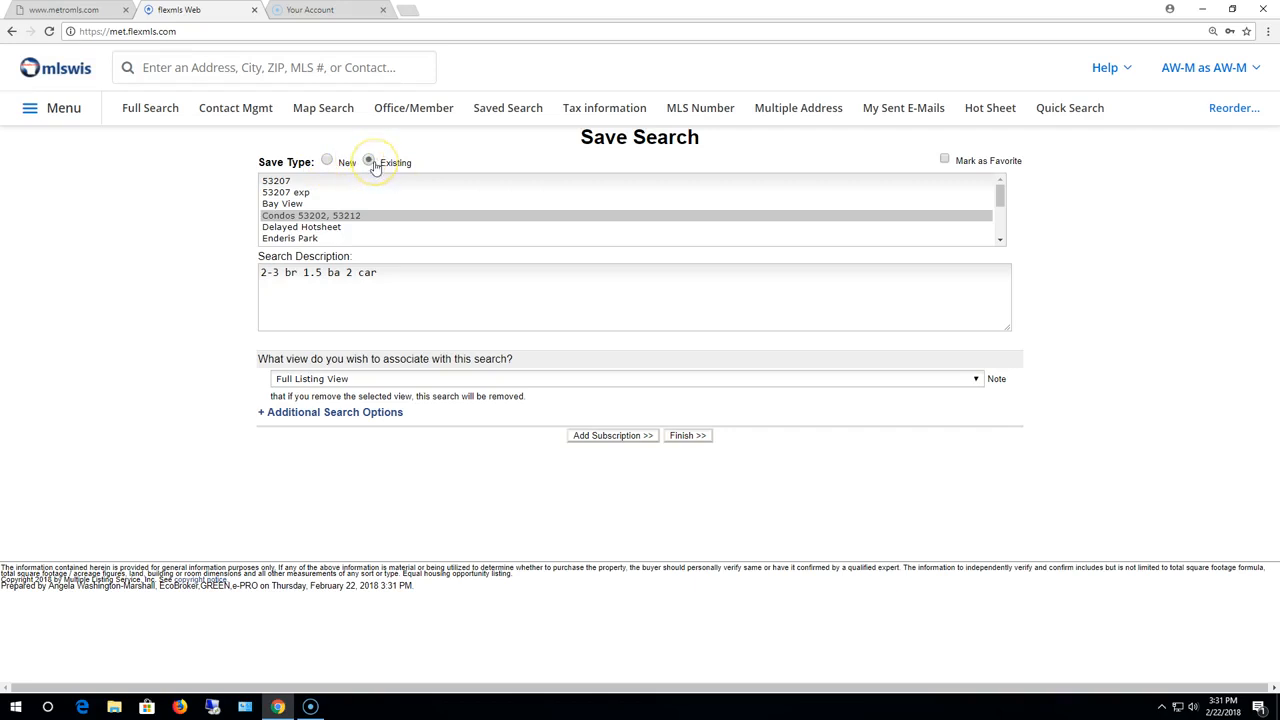
{"action": "left_click", "coordinate": [327, 163]}
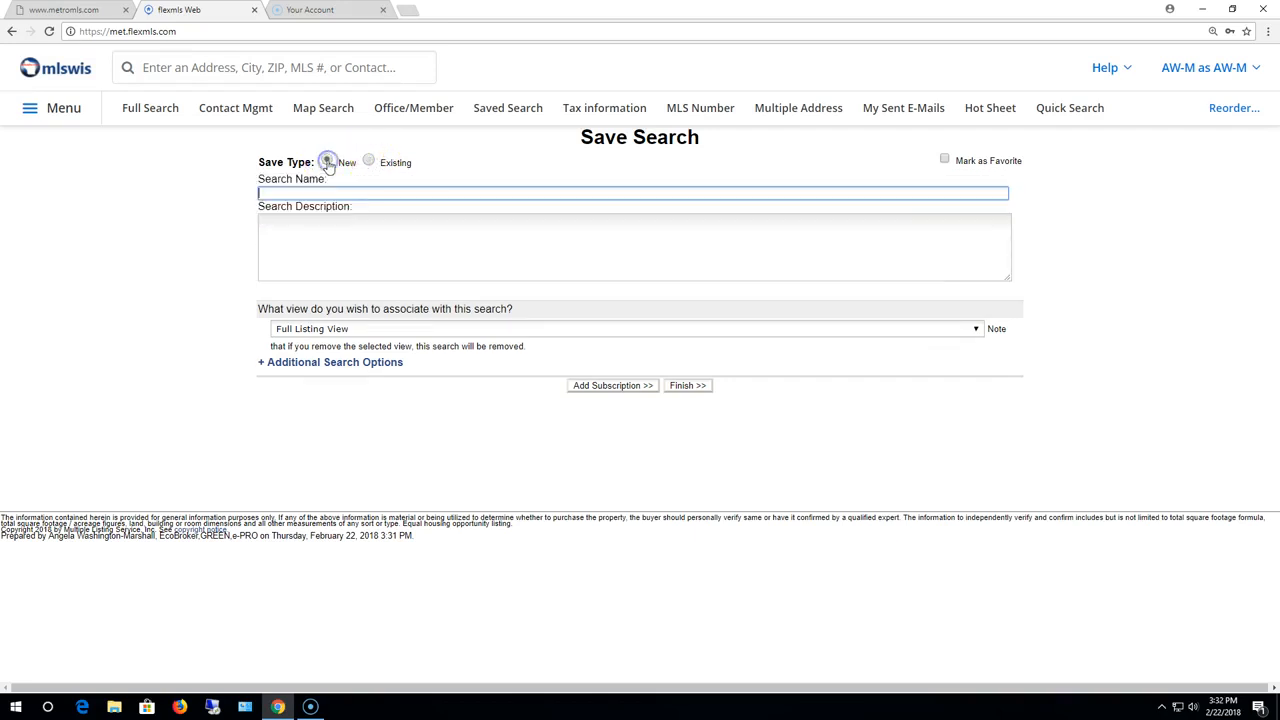
{"action": "left_click", "coordinate": [289, 190]}
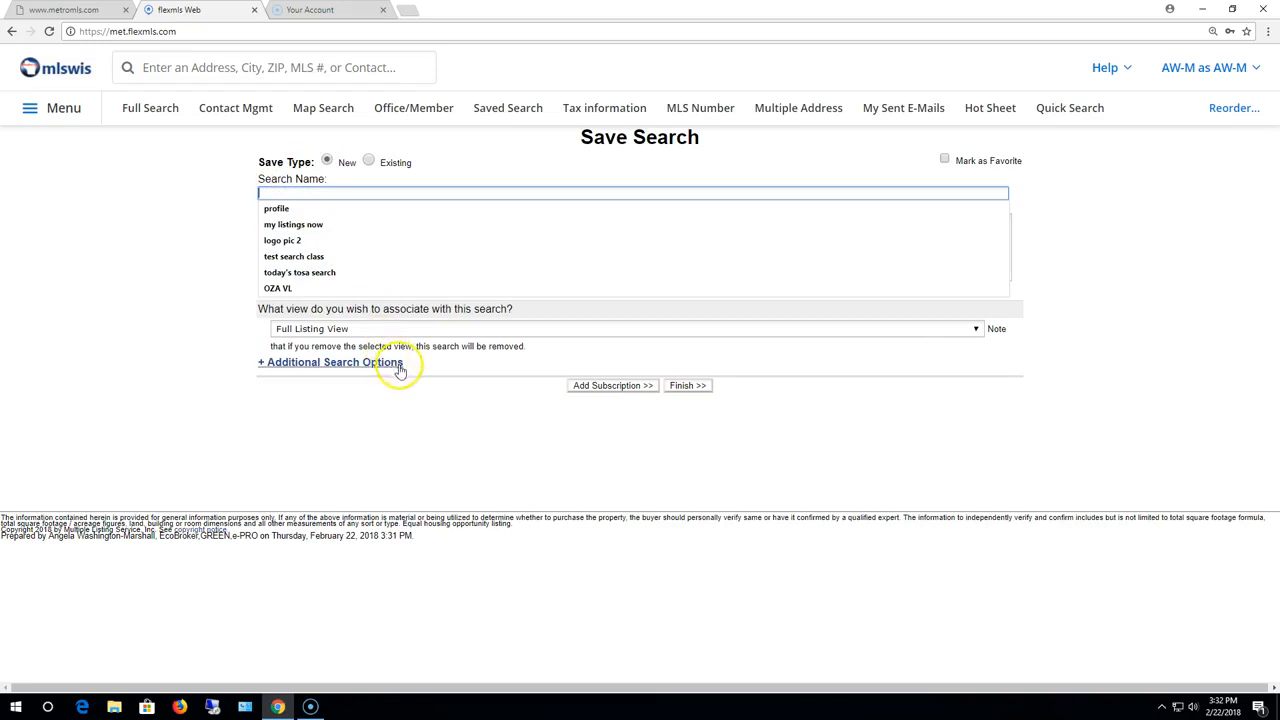
{"action": "type", "text": "contact search"}
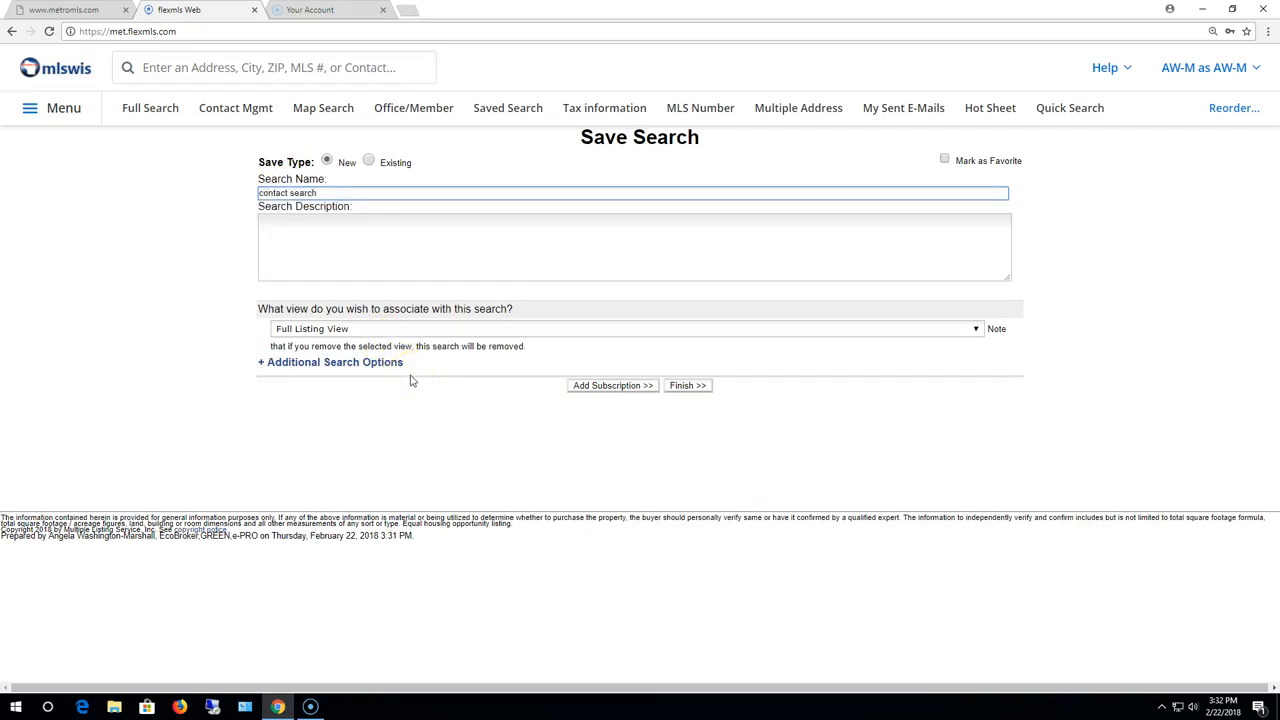
Step: Expand the additional search options and assign the existing home buyer contact to the search
{"action": "left_click", "coordinate": [344, 364]}
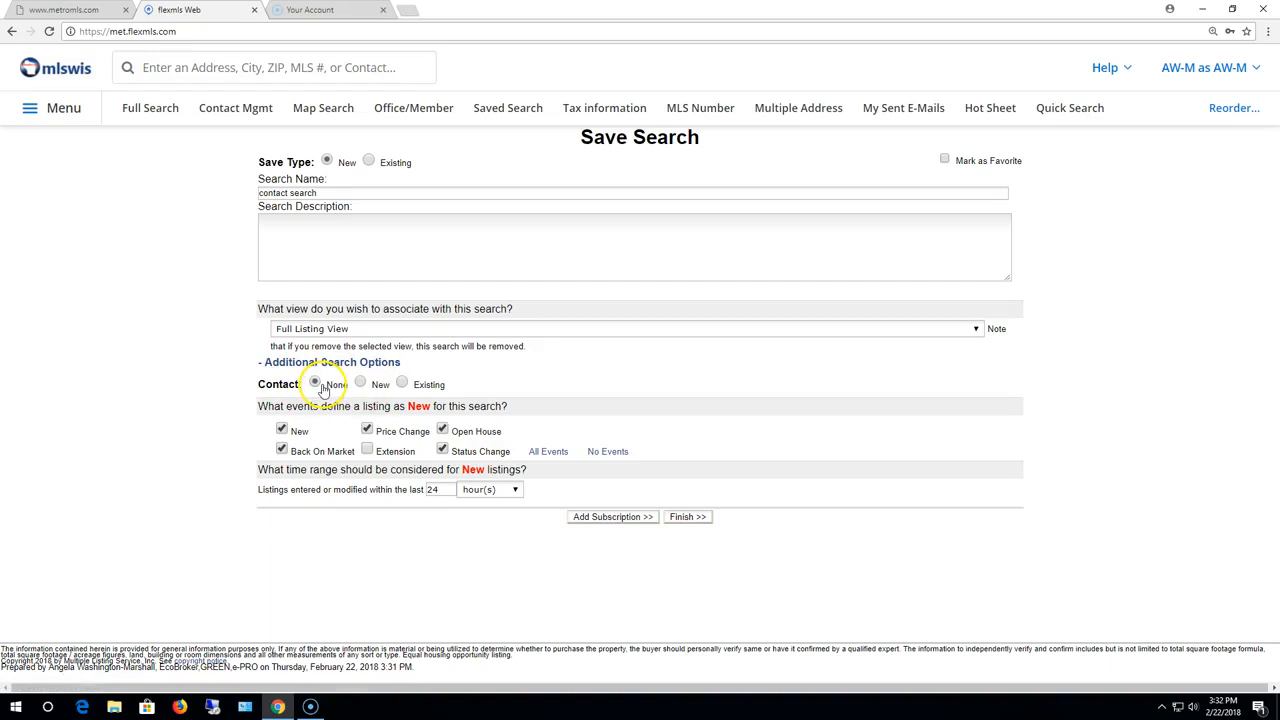
{"action": "left_click", "coordinate": [402, 385]}
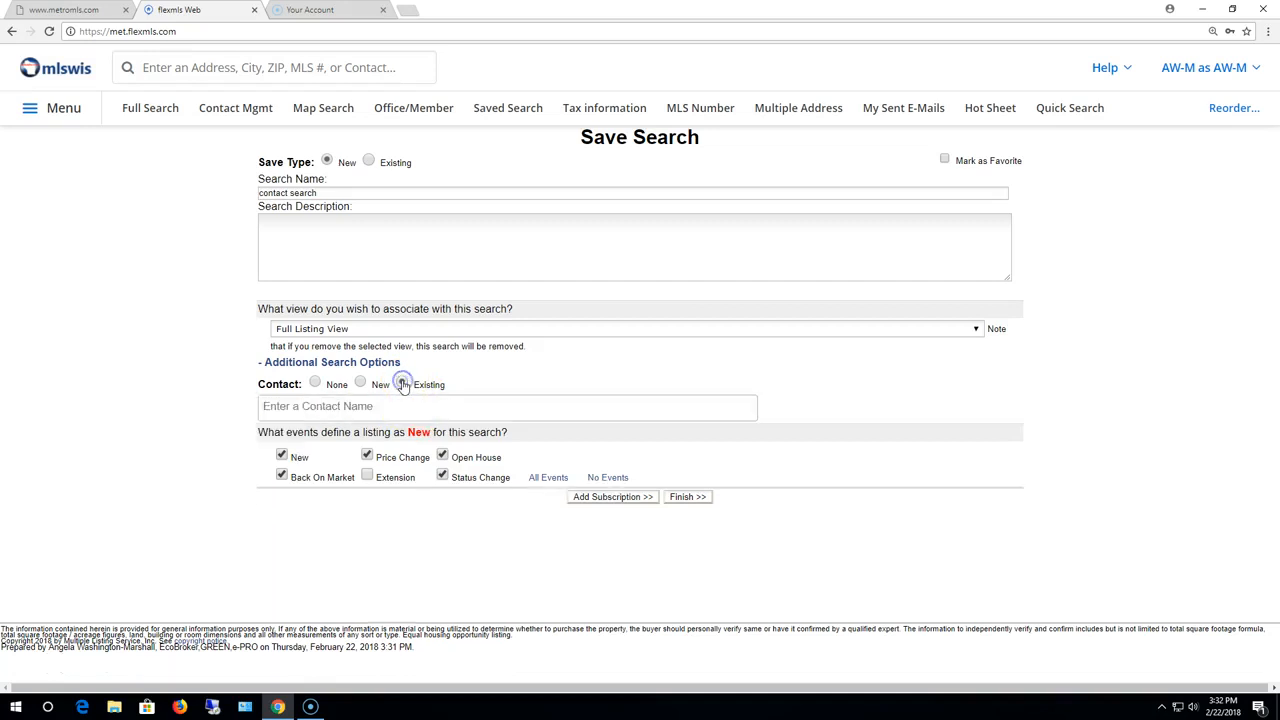
{"action": "left_click", "coordinate": [405, 407]}
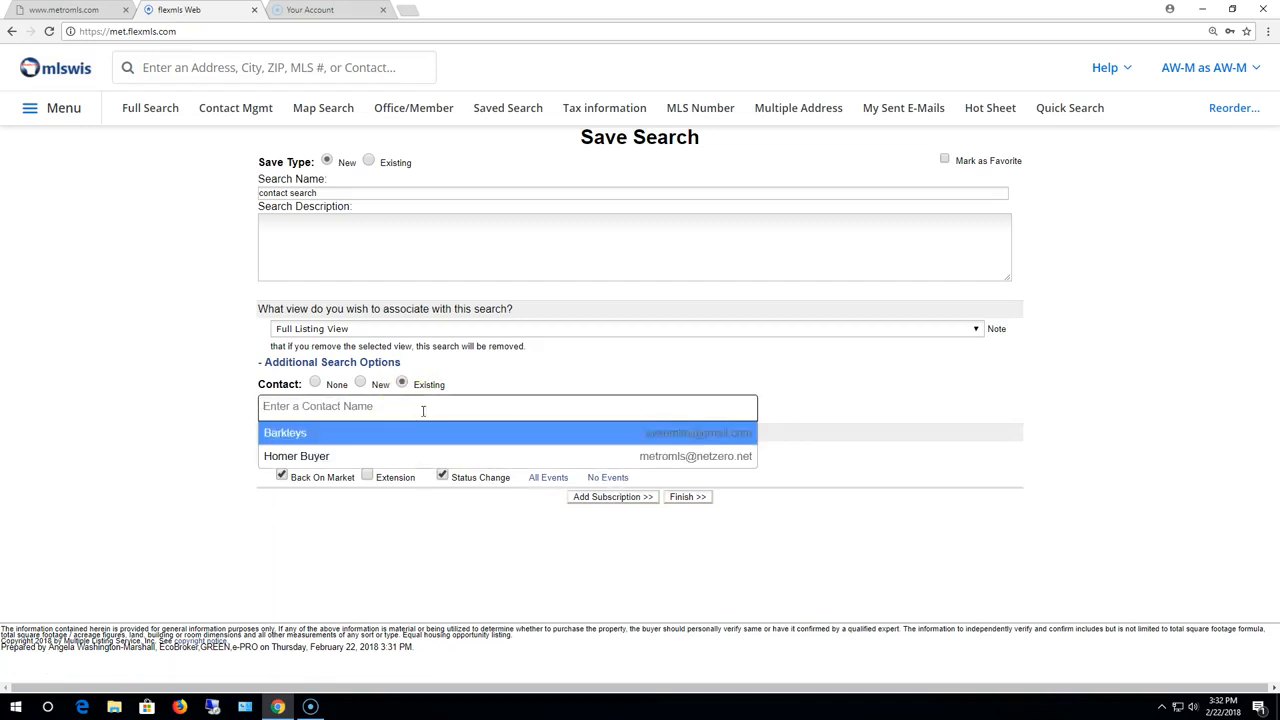
{"action": "type", "text": "ho"}
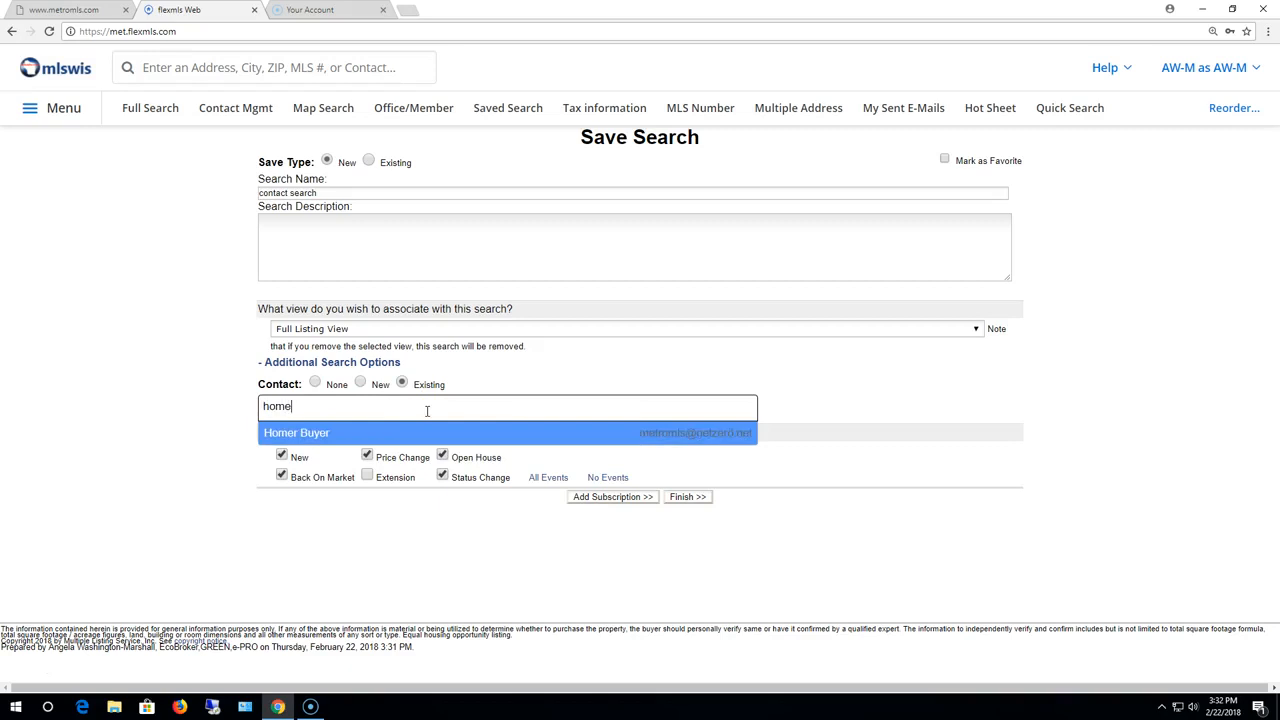
{"action": "type", "text": "me"}
{"action": "left_click", "coordinate": [312, 433]}
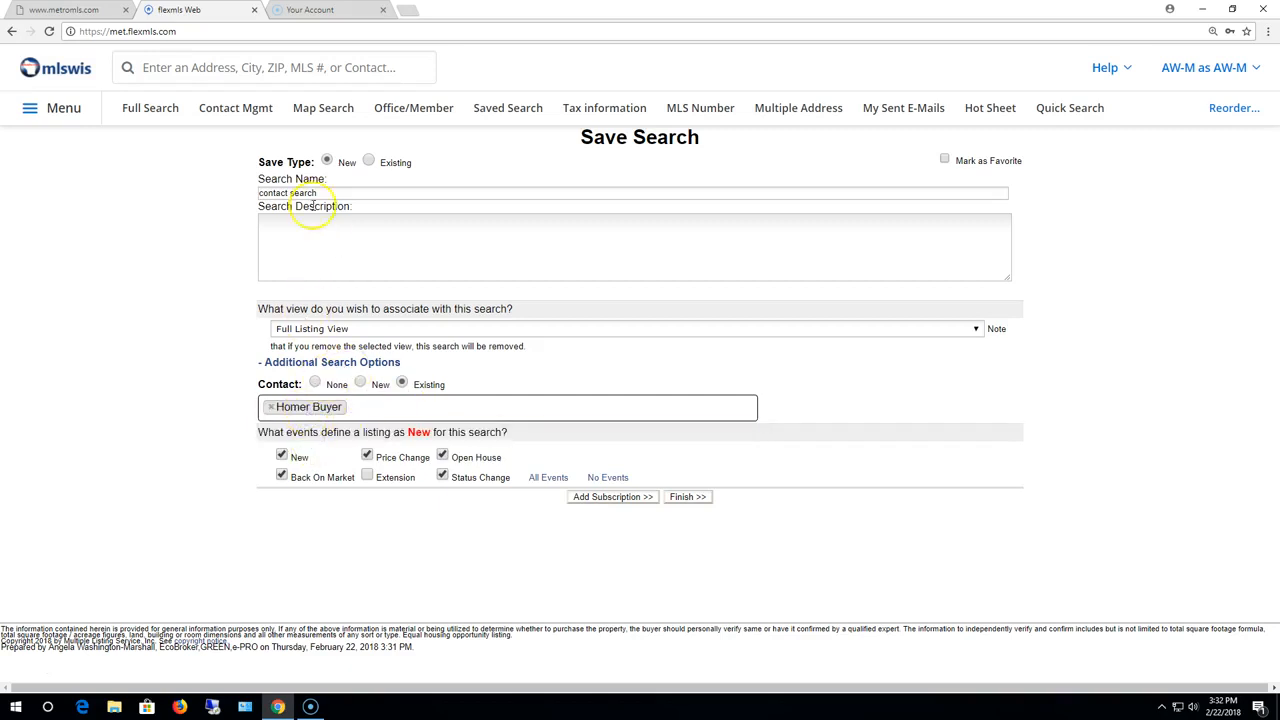
{"action": "left_click_drag", "start_coordinate": [318, 193], "coordinate": [200, 192]}
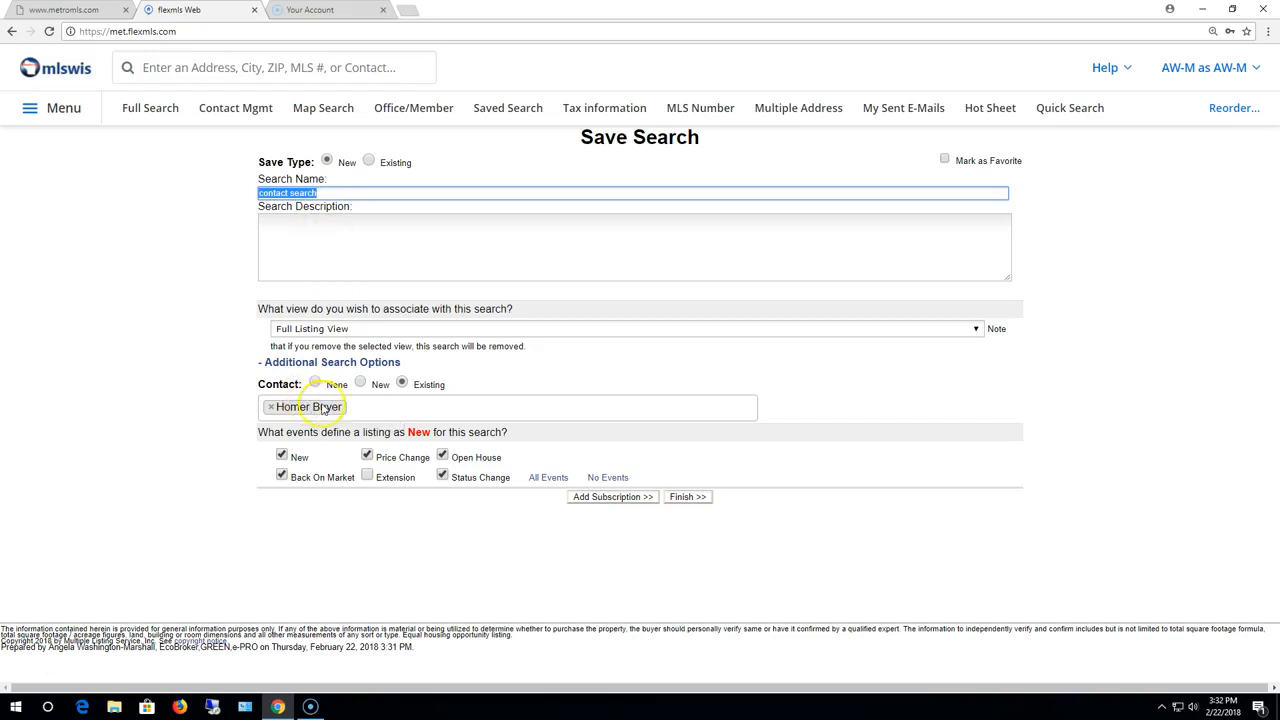
Step: Add a subscription to the contact search with the e-mail subject "search" and finish it
{"action": "left_click", "coordinate": [596, 503]}
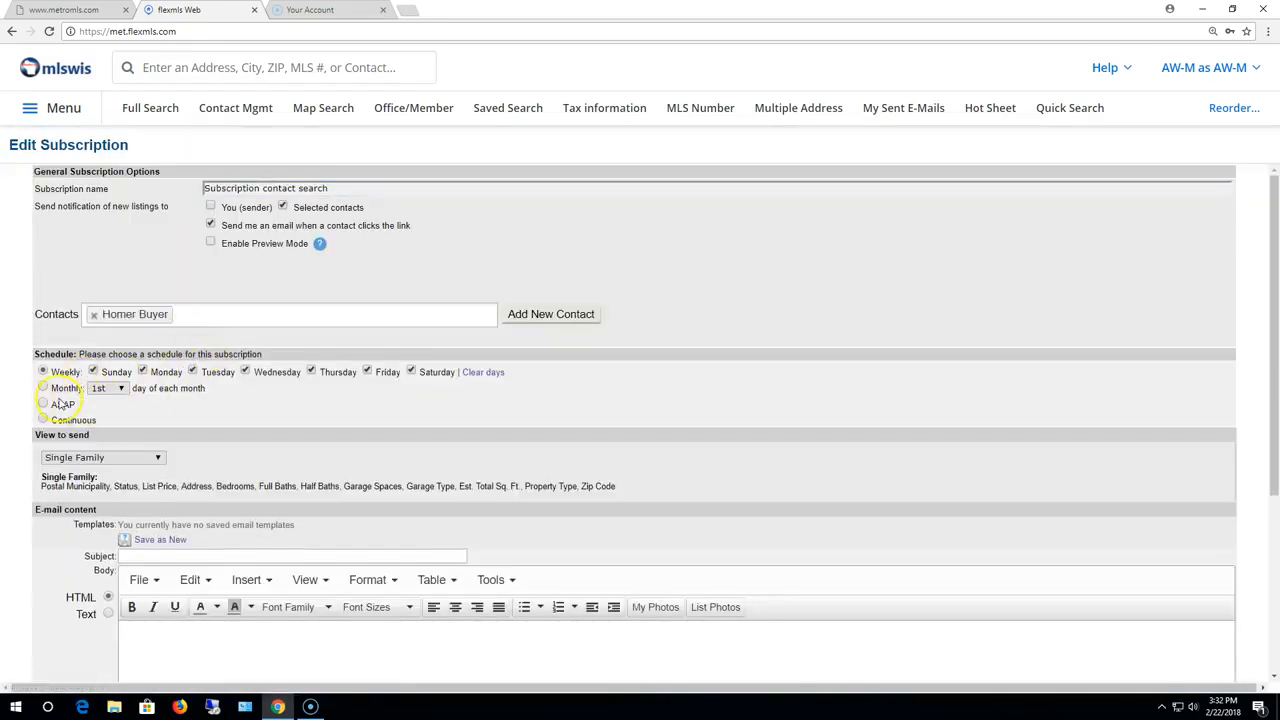
{"action": "left_click", "coordinate": [242, 556]}
{"action": "type", "text": "search"}
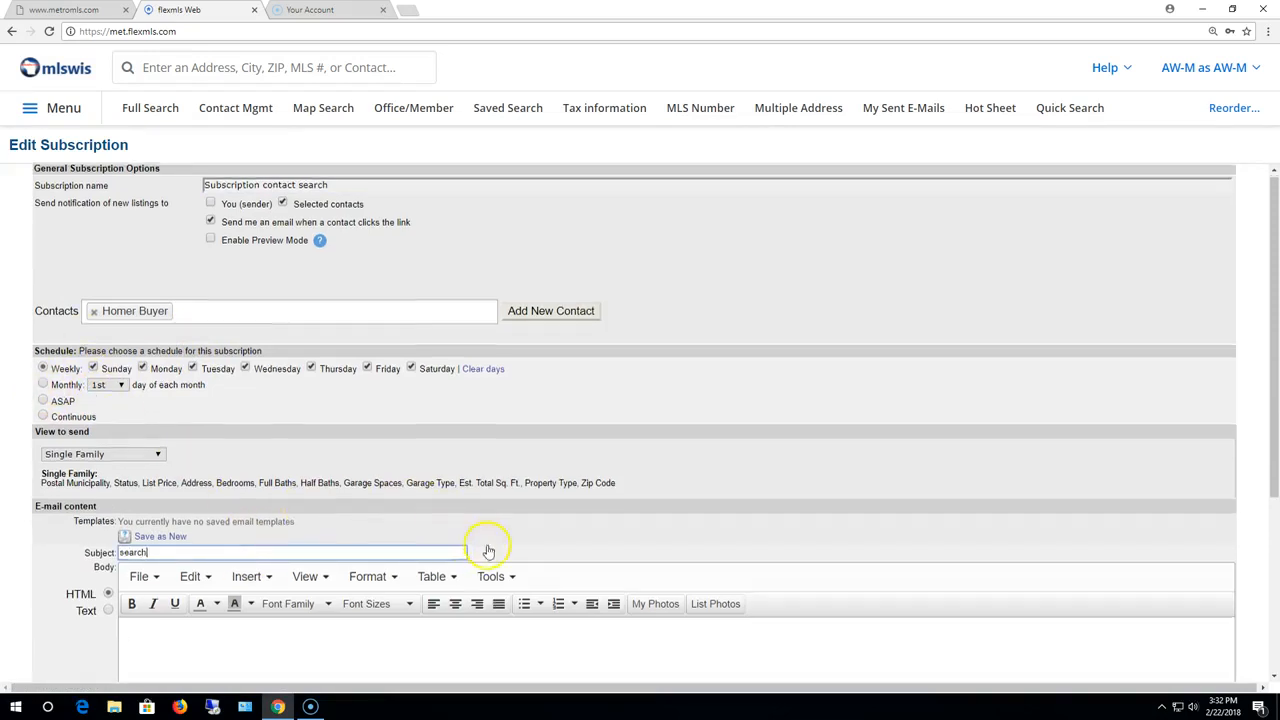
{"action": "scroll", "coordinate": [490, 550], "scroll_direction": "down", "scroll_amount": 3}
{"action": "left_click", "coordinate": [632, 628]}
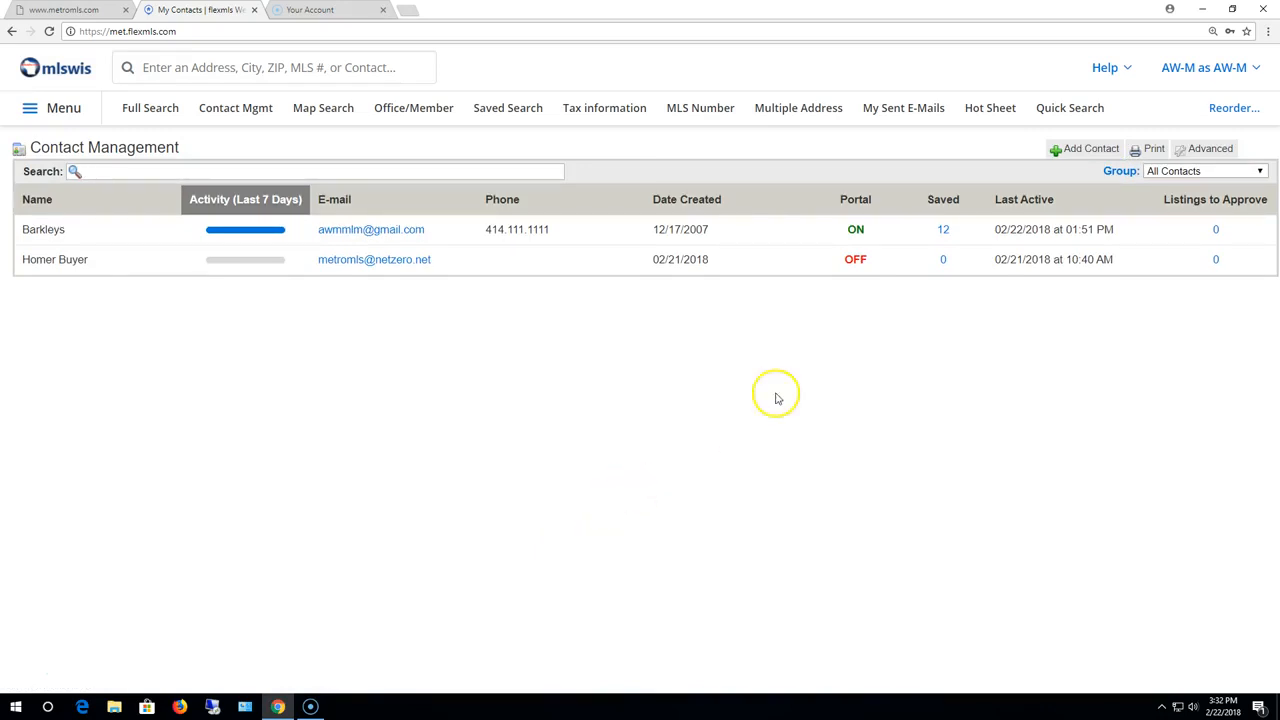
Step: Return to the saved searches and review the search parameters of Condos 53202, 53212
{"action": "left_click", "coordinate": [508, 108]}
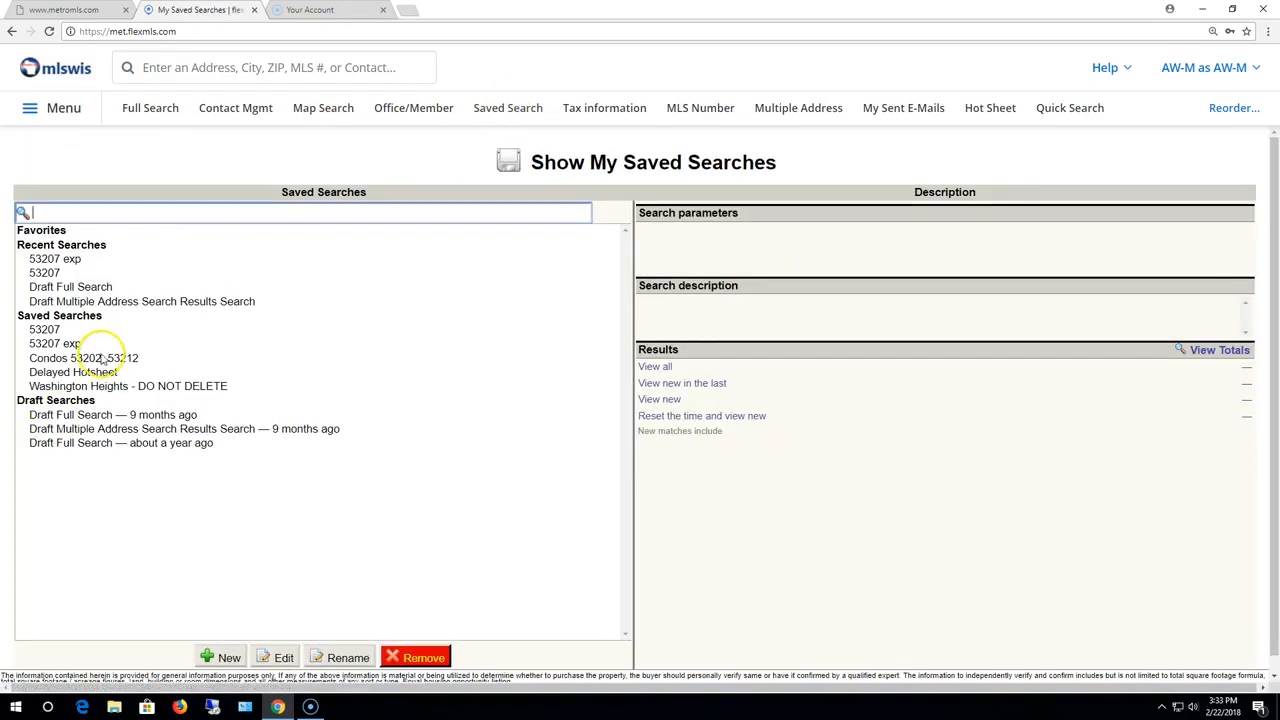
{"action": "left_click", "coordinate": [88, 358]}
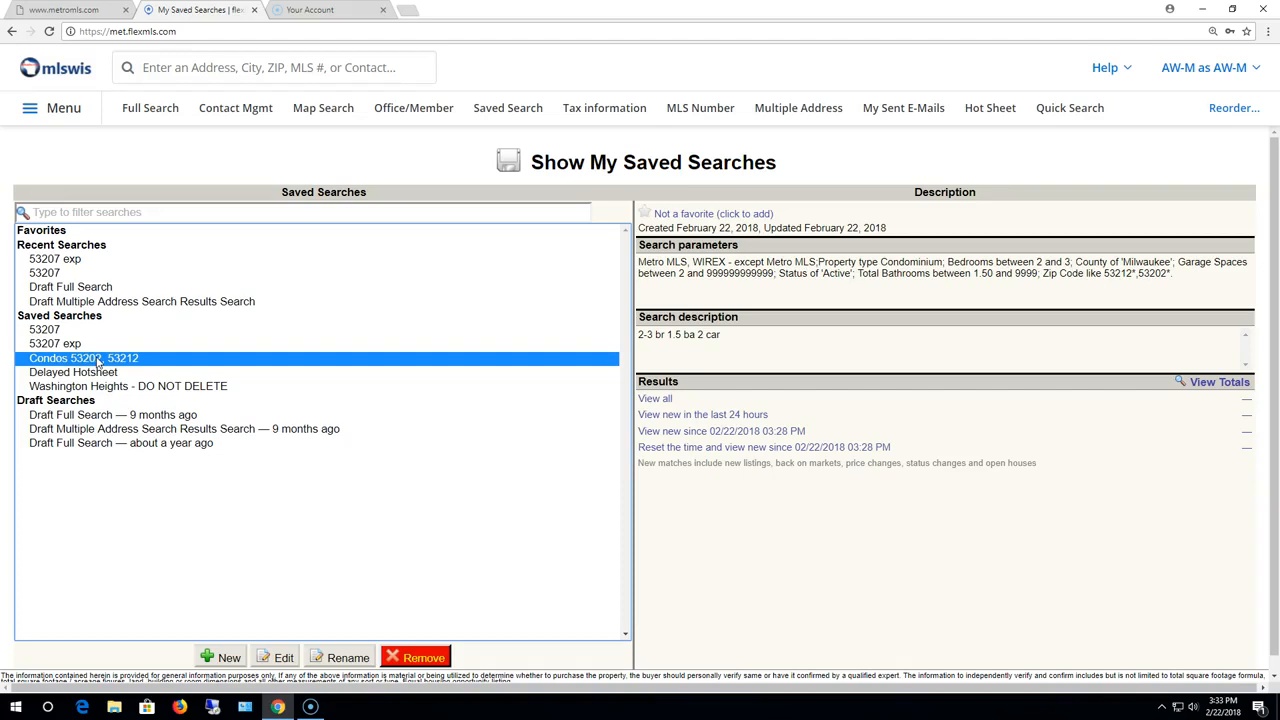
{"action": "left_click", "coordinate": [100, 357]}
{"action": "left_click_drag", "start_coordinate": [640, 273], "coordinate": [912, 273]}
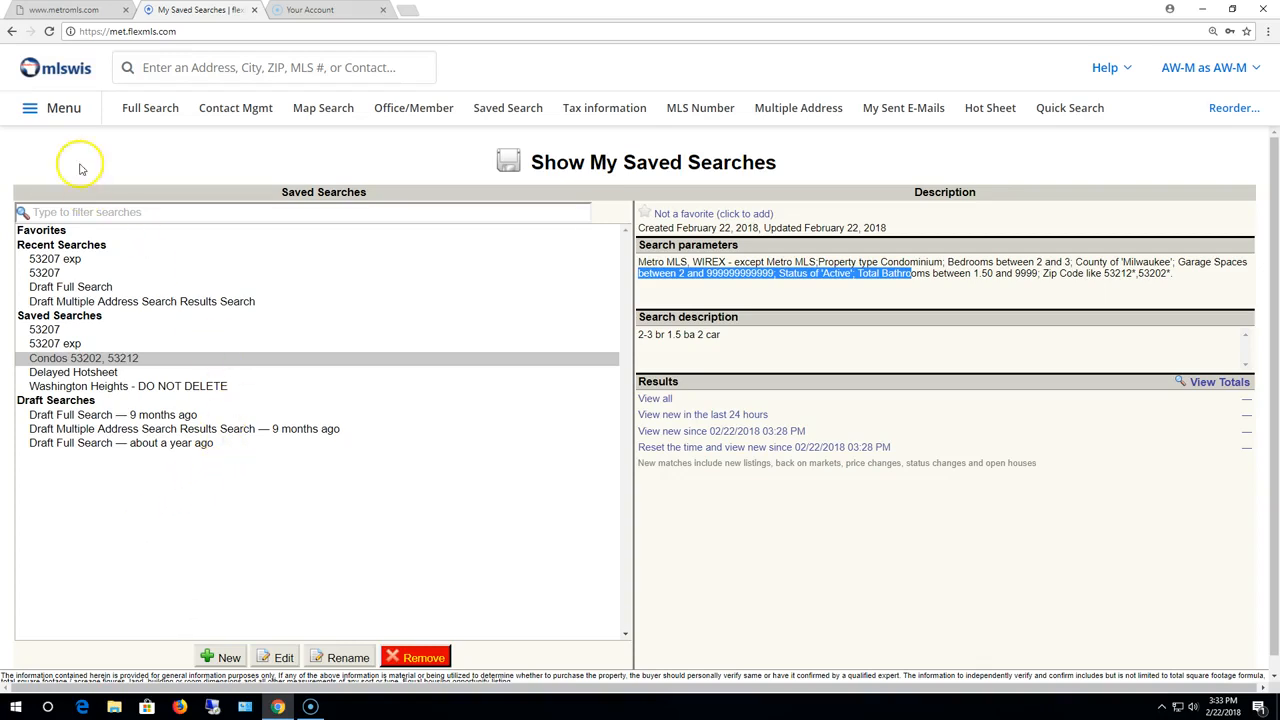
Step: Go to the Hot Sheet under My Market and open the custom hot sheet settings
{"action": "left_click", "coordinate": [64, 110]}
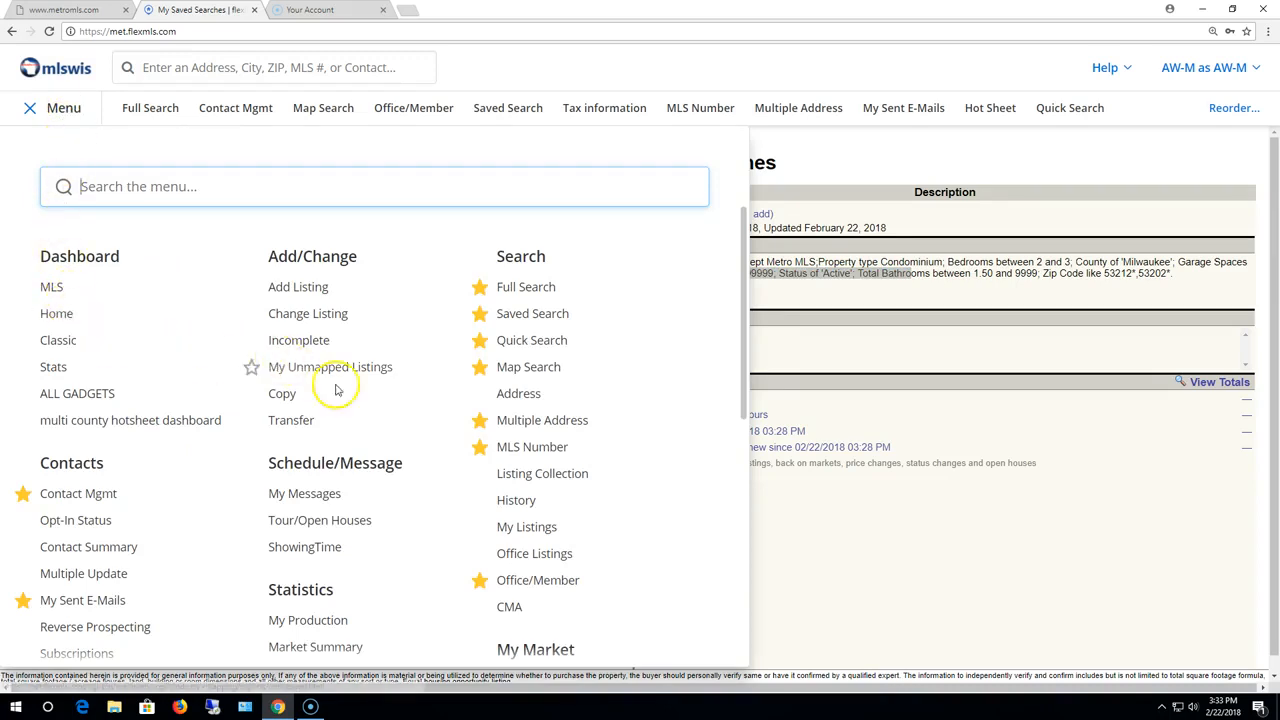
{"action": "scroll", "coordinate": [378, 421], "scroll_direction": "down", "scroll_amount": 3}
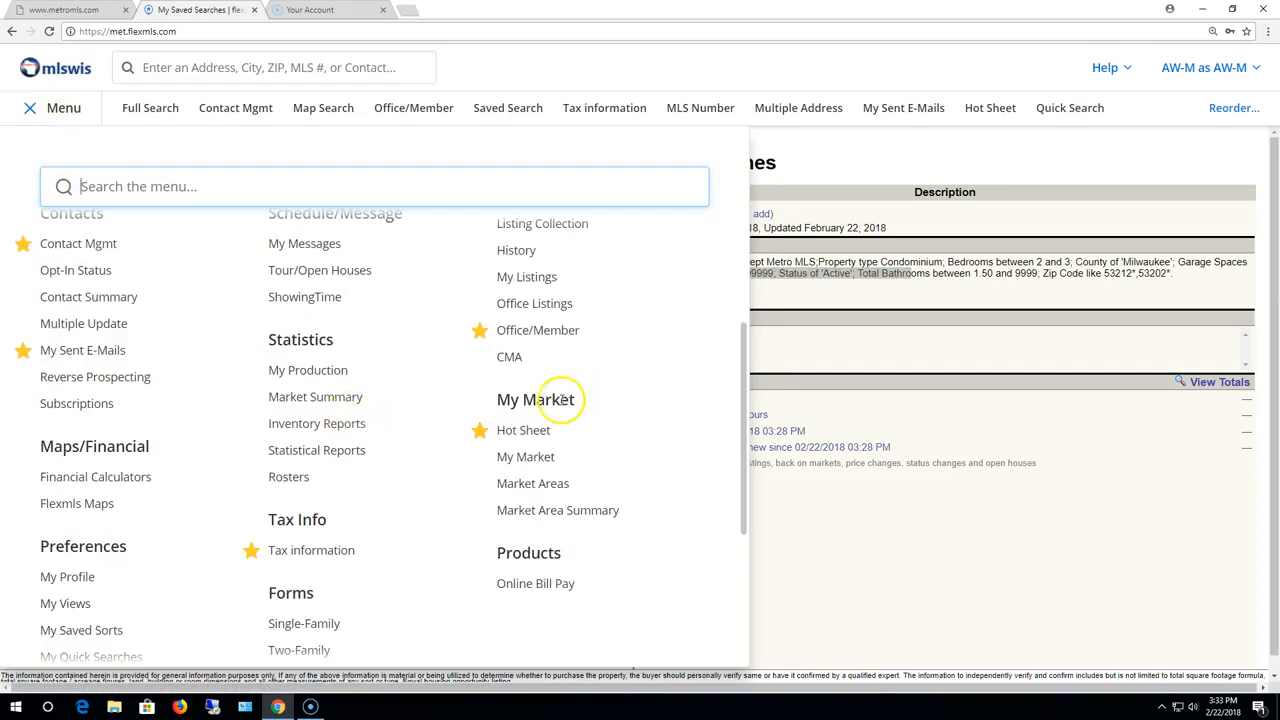
{"action": "left_click", "coordinate": [523, 431]}
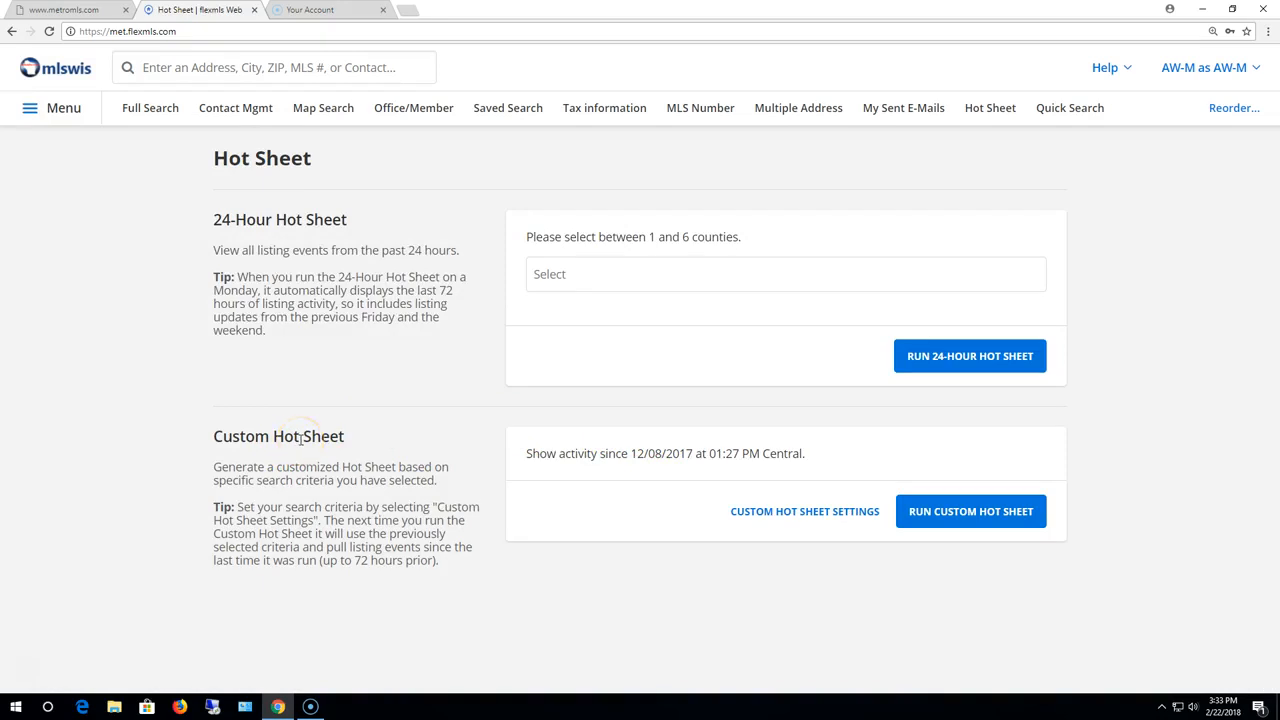
{"action": "left_click", "coordinate": [766, 514]}
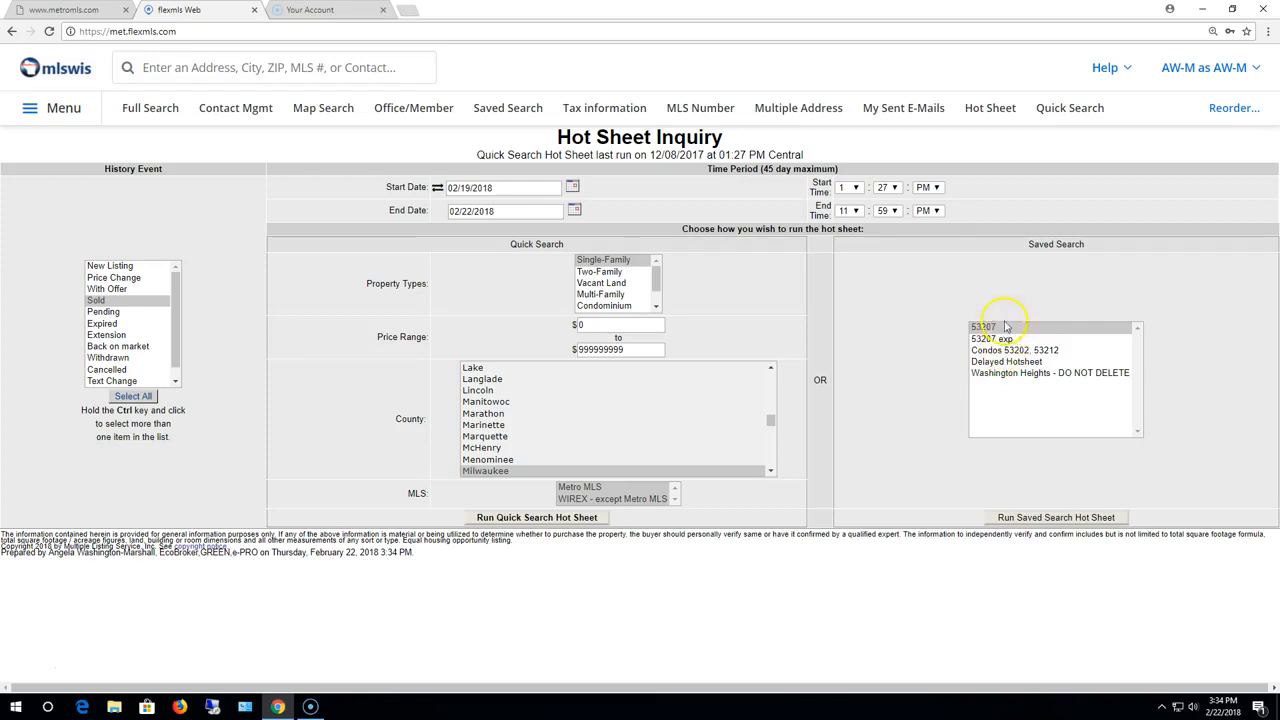
Step: Check the hot sheet's maximum time period and set its start date to 01/01/2018
{"action": "left_click_drag", "start_coordinate": [764, 170], "coordinate": [820, 170]}
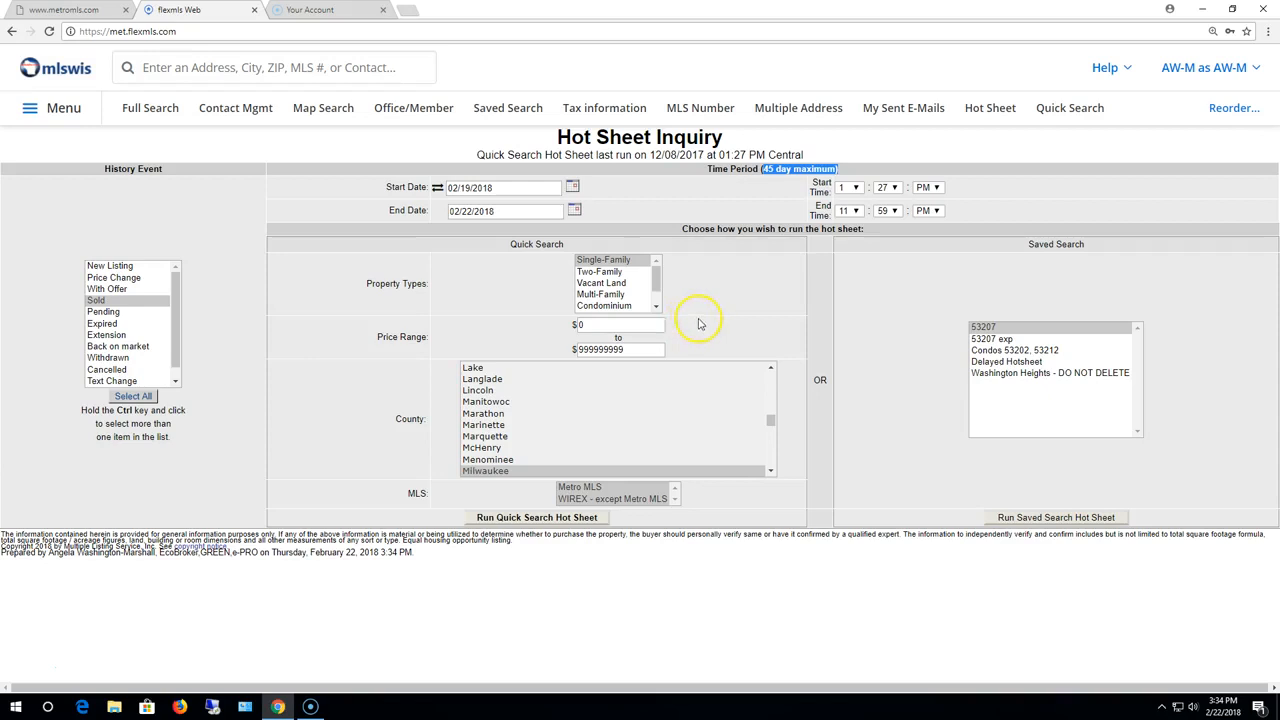
{"action": "left_click", "coordinate": [574, 188]}
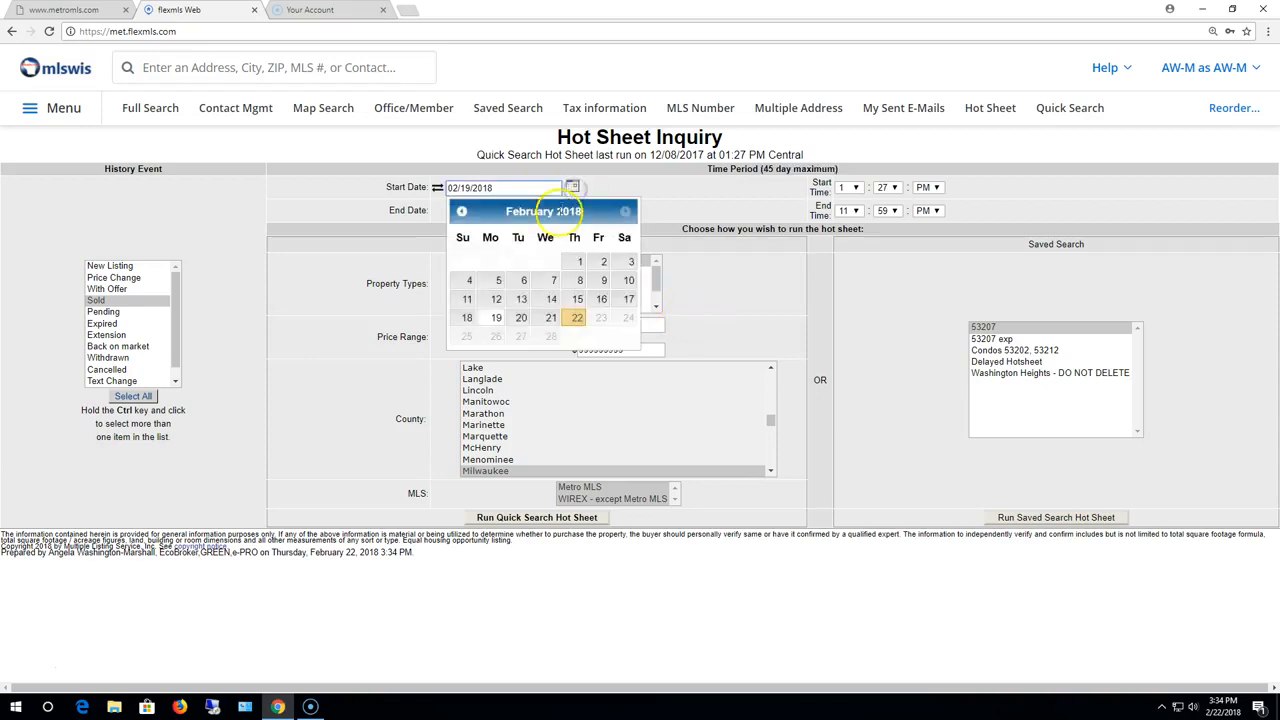
{"action": "left_click", "coordinate": [459, 212]}
{"action": "left_click", "coordinate": [495, 261]}
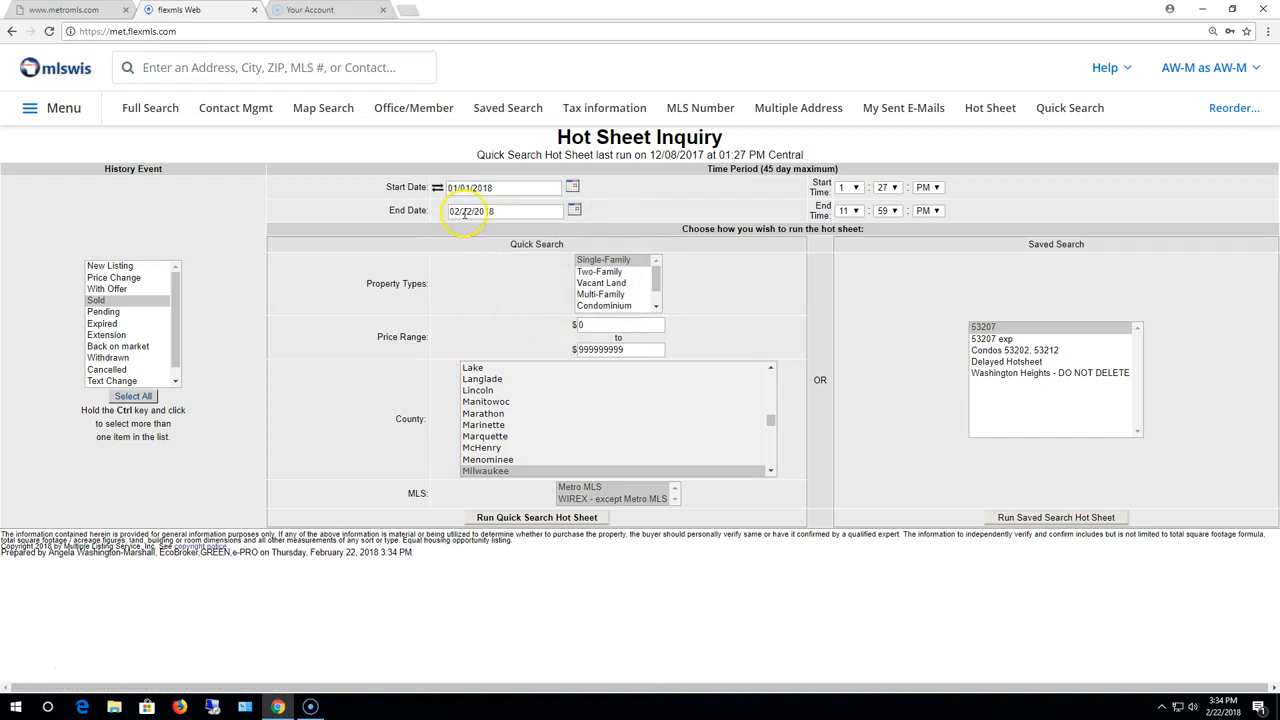
Step: Set the hot sheet's start time to 12:00 AM
{"action": "left_click", "coordinate": [850, 187]}
{"action": "left_click", "coordinate": [849, 323]}
{"action": "left_click", "coordinate": [895, 189]}
{"action": "left_click_drag", "start_coordinate": [900, 275], "coordinate": [899, 210]}
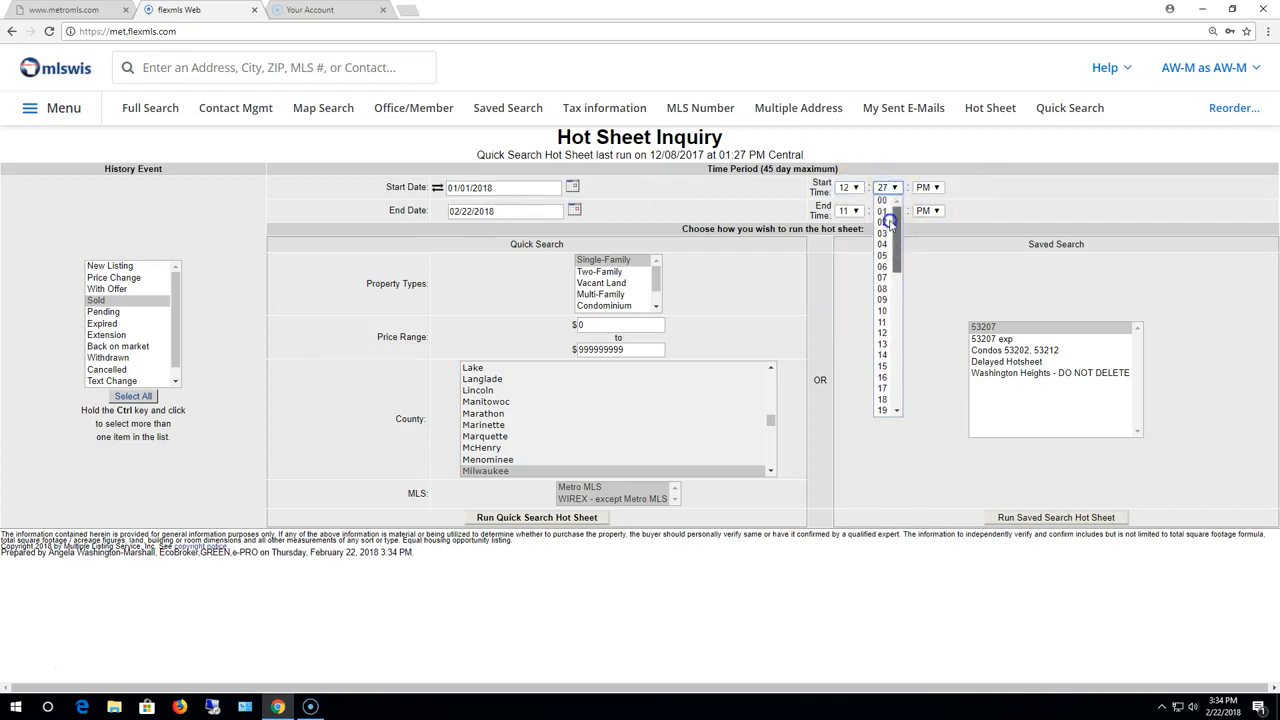
{"action": "left_click", "coordinate": [885, 201]}
{"action": "left_click", "coordinate": [936, 188]}
{"action": "left_click", "coordinate": [924, 200]}
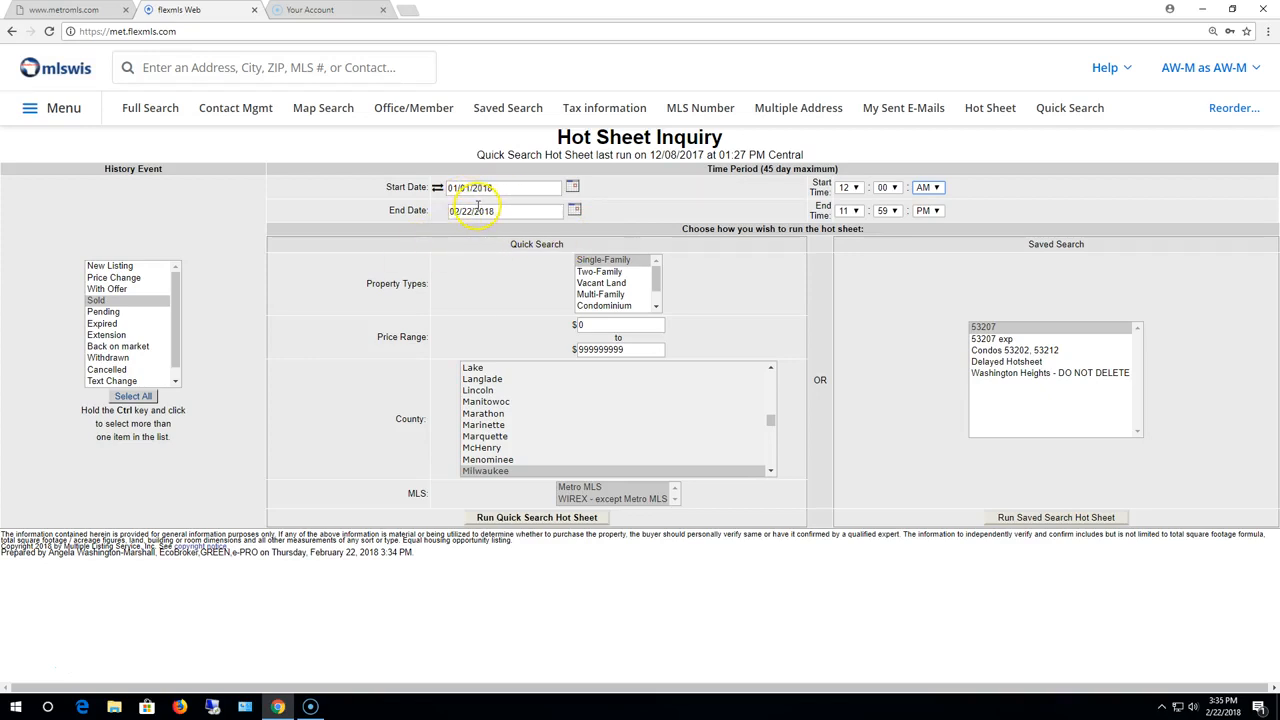
Step: Limit the hot sheet to New Listing events and run it with the saved search Condos 53202, 53212
{"action": "left_click", "coordinate": [115, 266]}
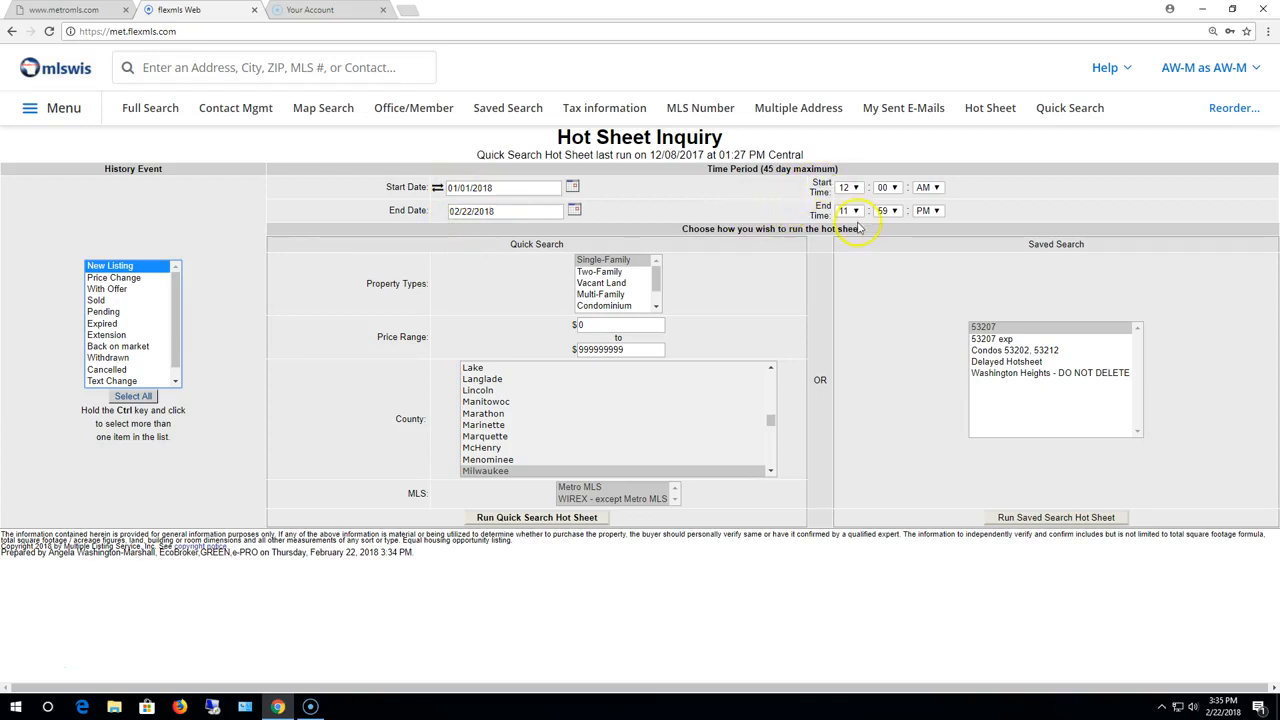
{"action": "left_click", "coordinate": [1015, 350]}
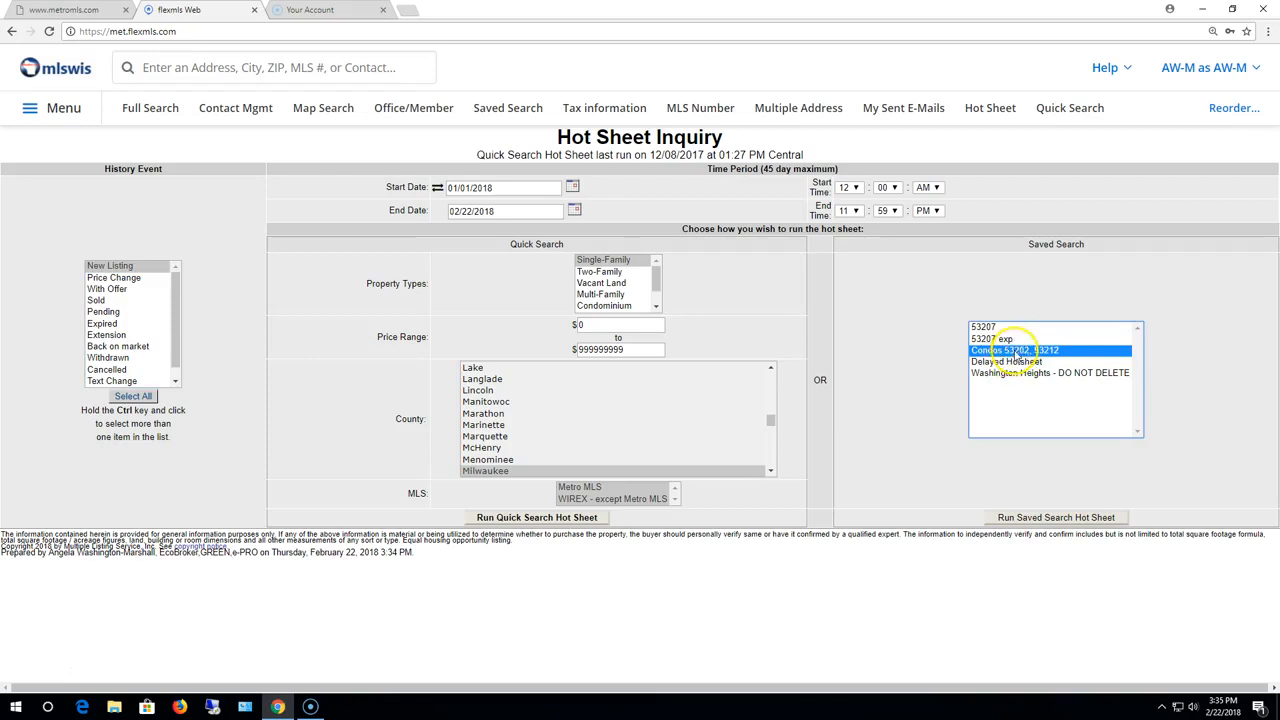
{"action": "left_click", "coordinate": [1038, 519]}
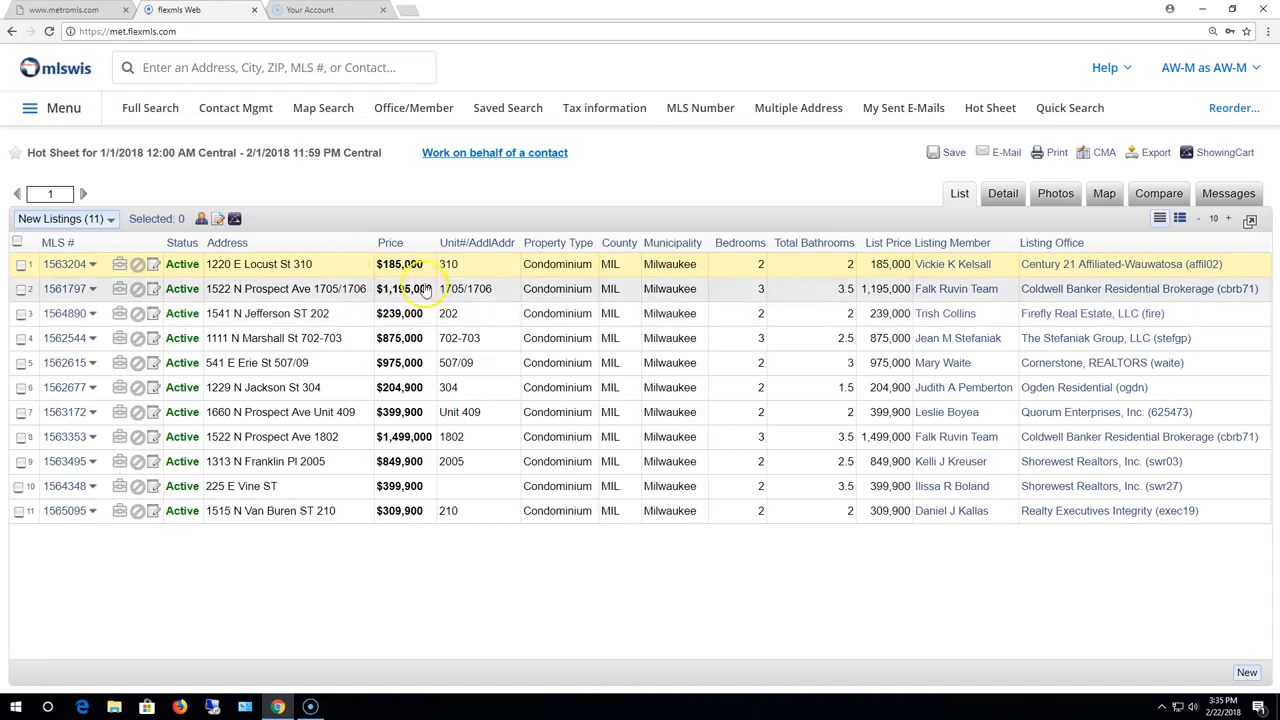
Step: Check the saved searches list, and attach Condos 53202, 53212 to the first contact in Contact Management without adding a subscription
{"action": "left_click", "coordinate": [522, 115]}
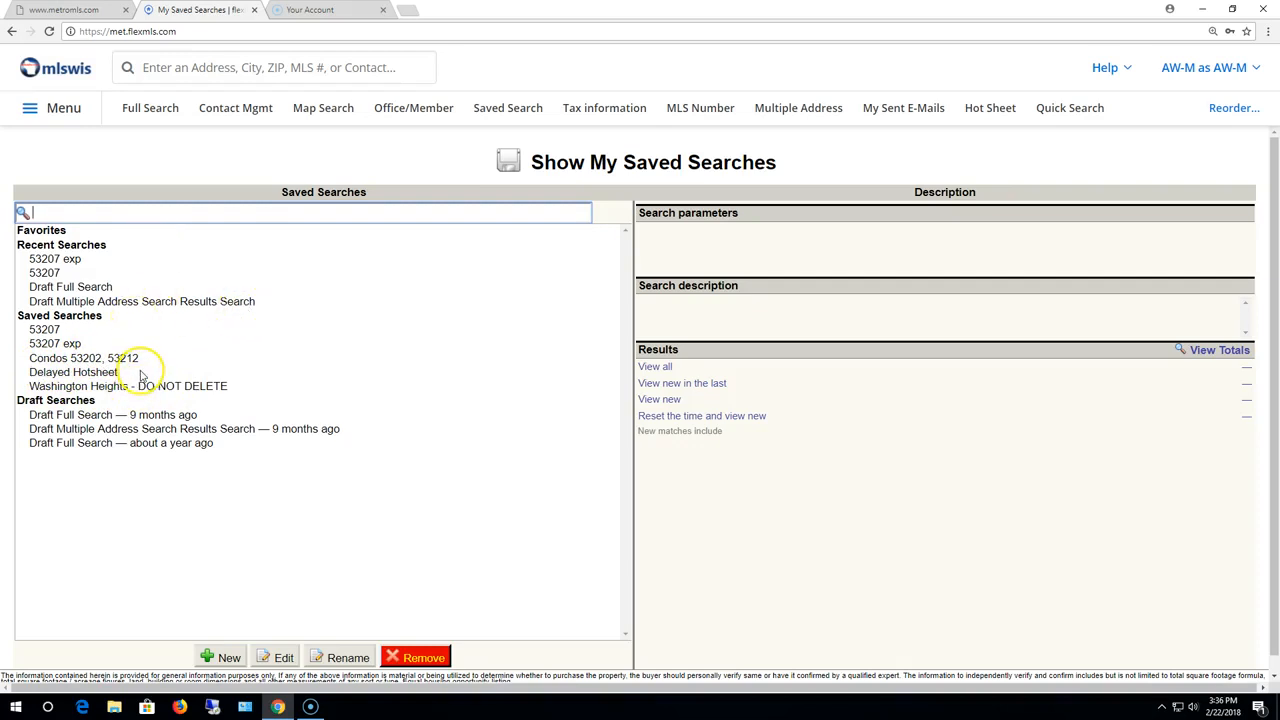
{"action": "left_click", "coordinate": [233, 113]}
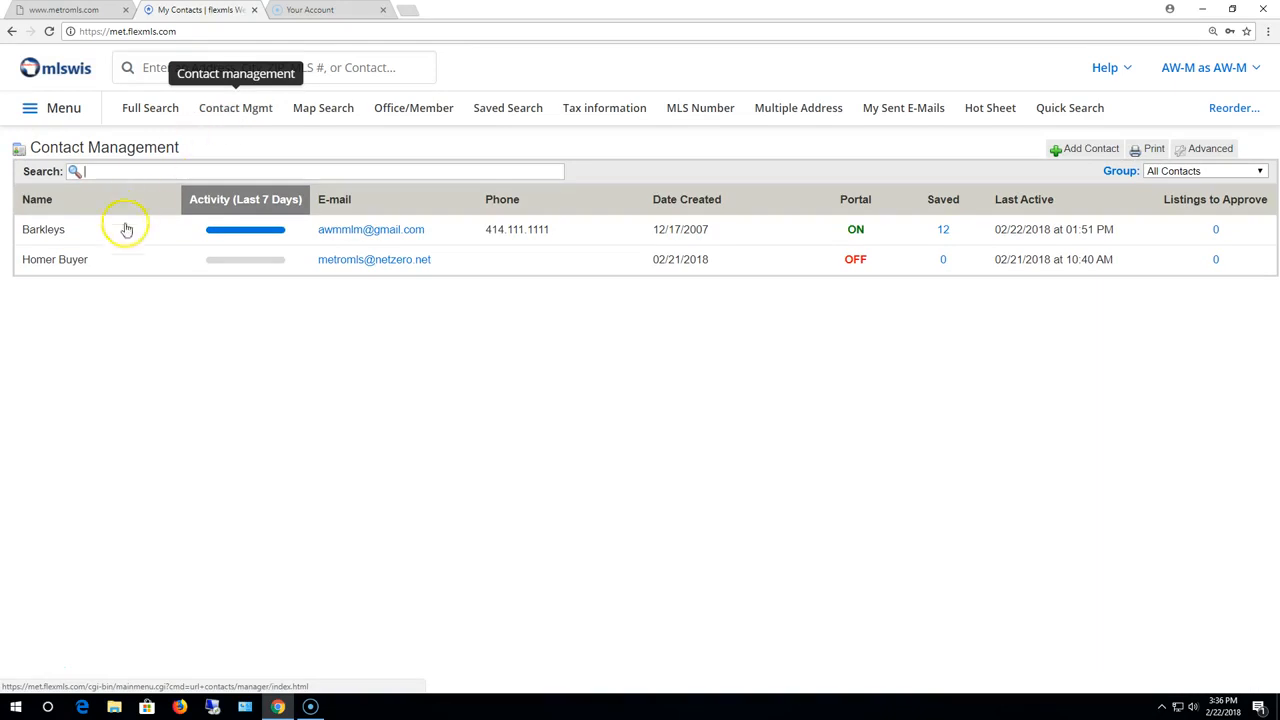
{"action": "left_click", "coordinate": [78, 236]}
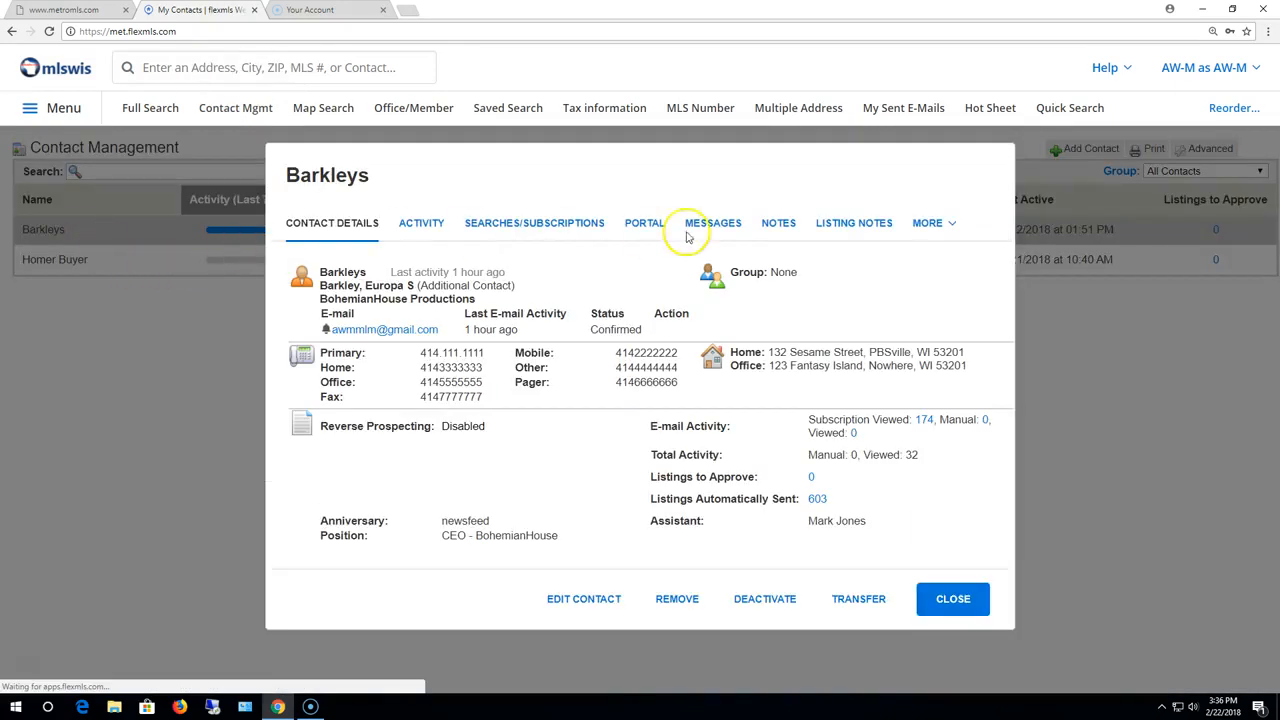
{"action": "left_click", "coordinate": [538, 226]}
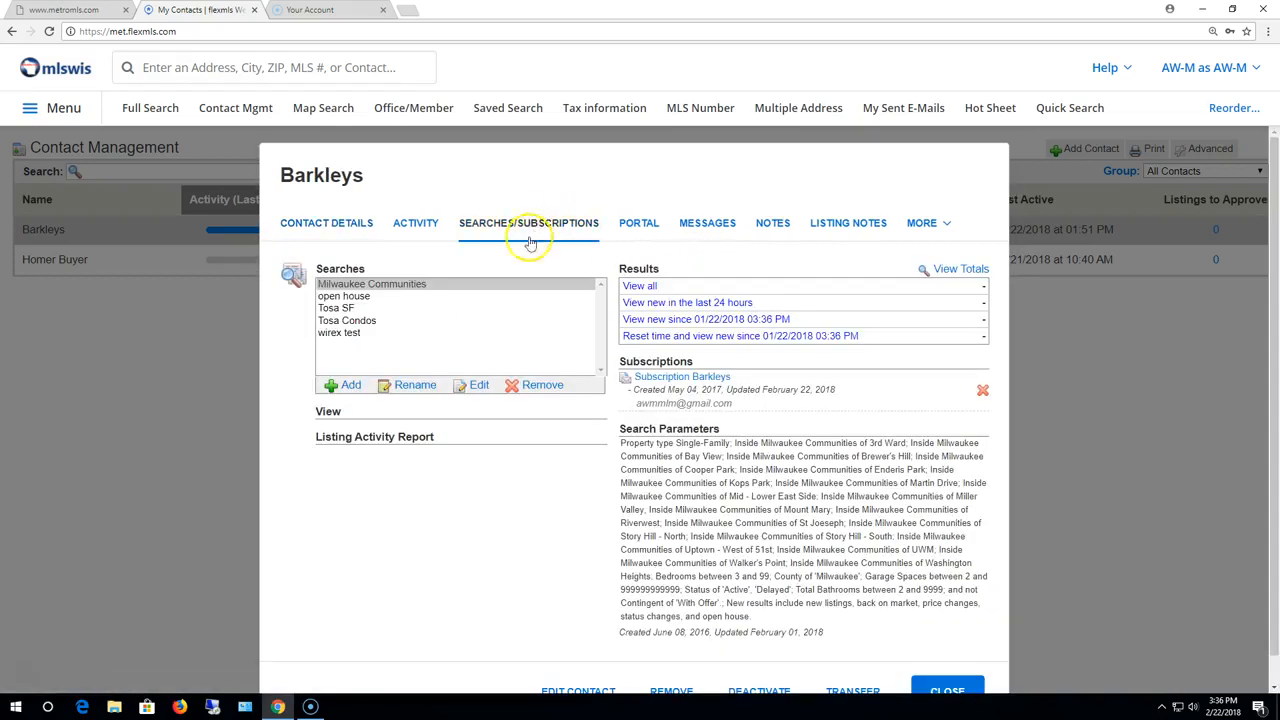
{"action": "left_click", "coordinate": [352, 388]}
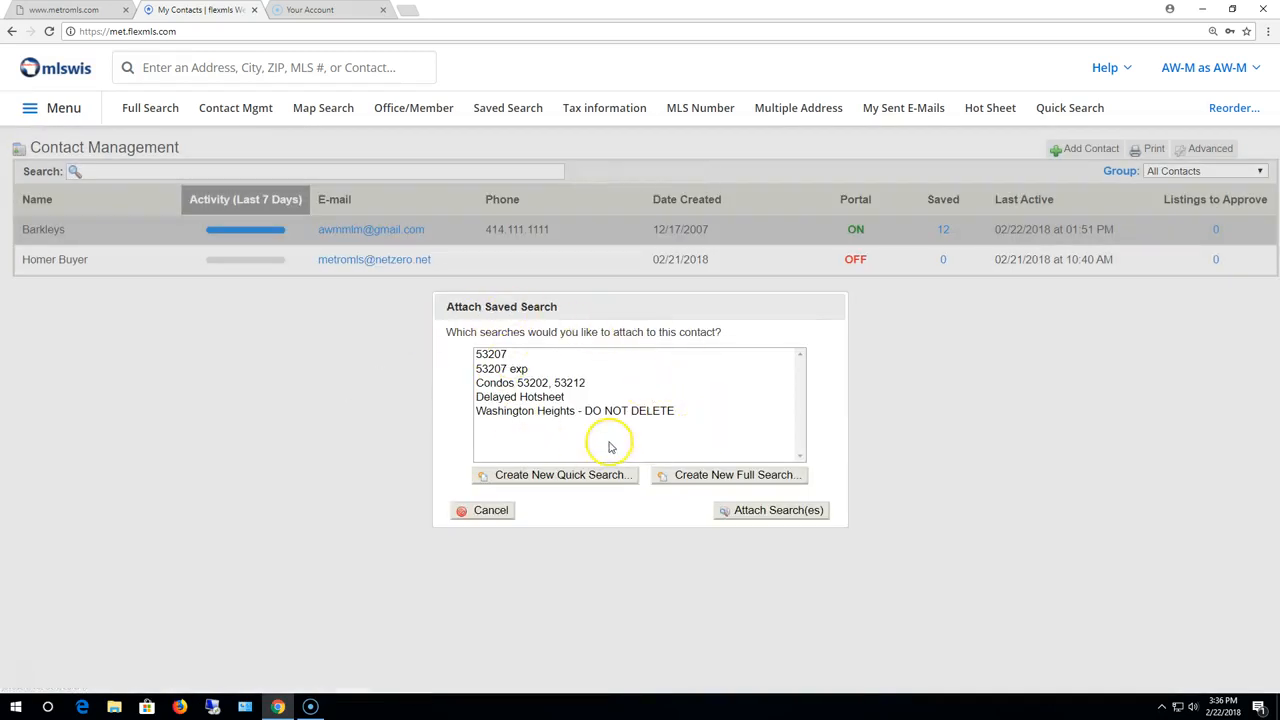
{"action": "left_click", "coordinate": [549, 386]}
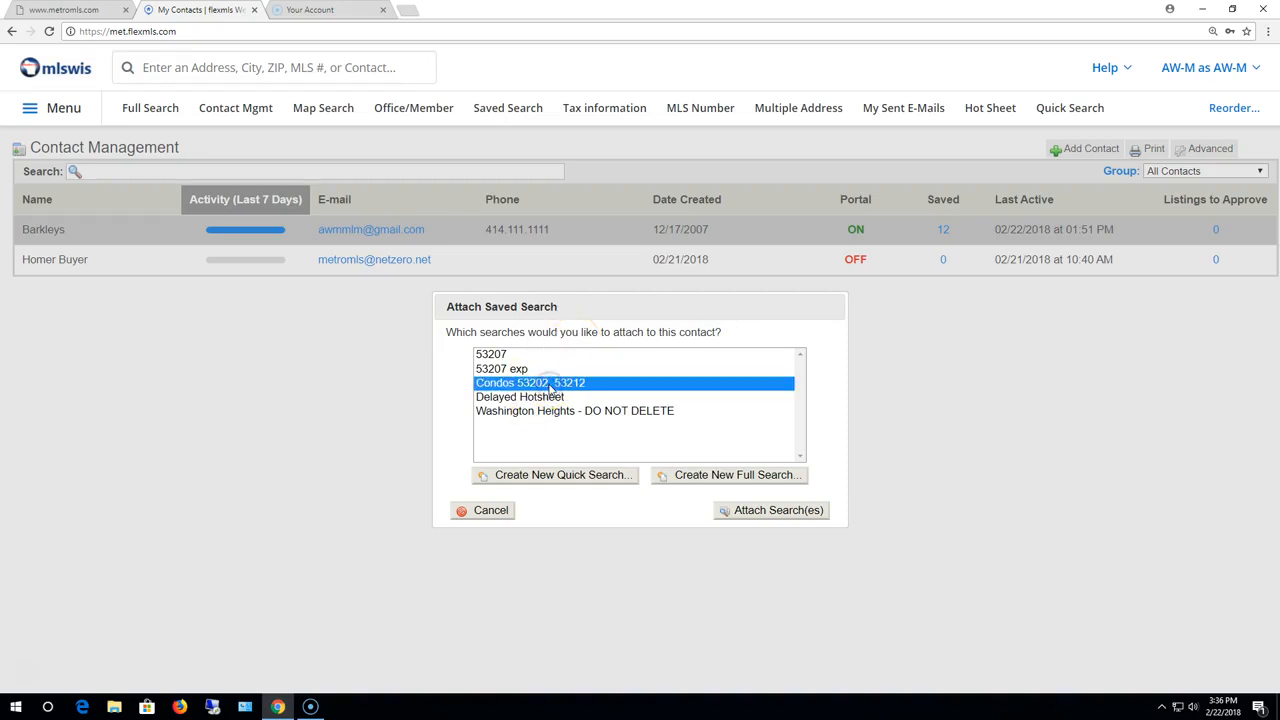
{"action": "left_click", "coordinate": [755, 515]}
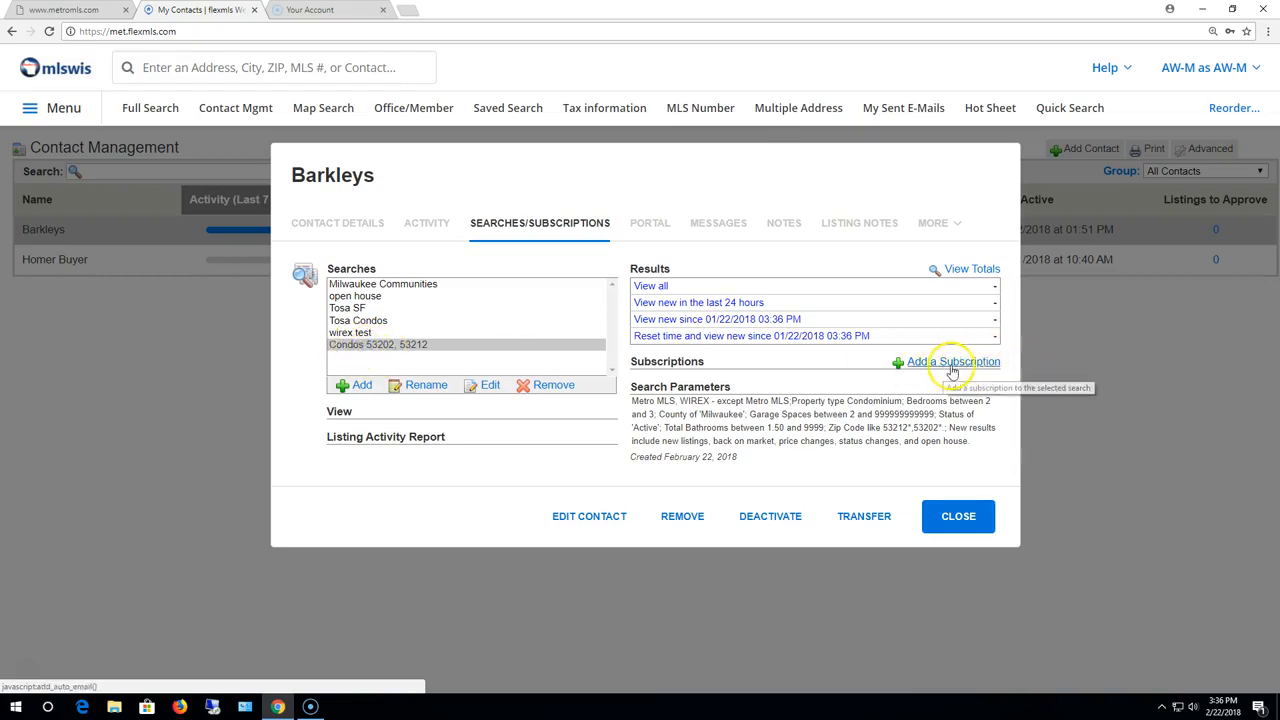
{"action": "left_click", "coordinate": [958, 516]}
Step: Check the saved searches list again, and remove Condos 53202, 53212 from the first contact only, keeping the search in the system
{"action": "left_click", "coordinate": [508, 110]}
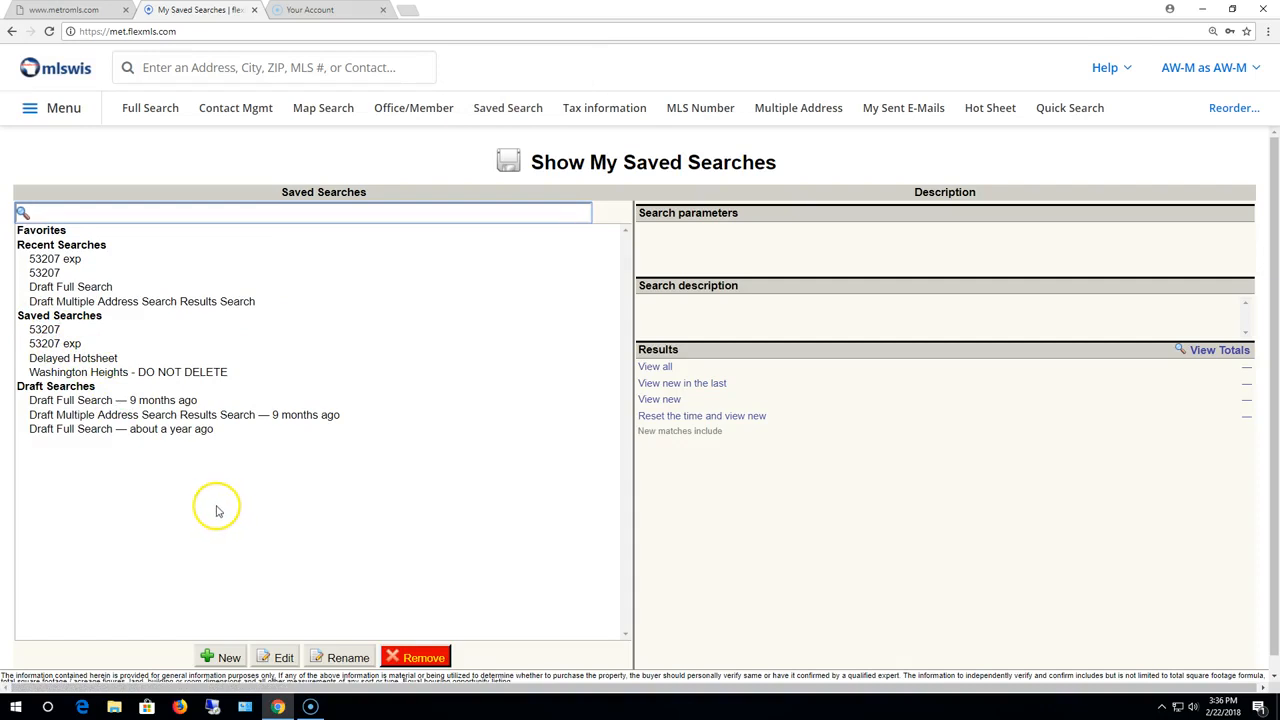
{"action": "left_click", "coordinate": [222, 114]}
{"action": "left_click", "coordinate": [107, 234]}
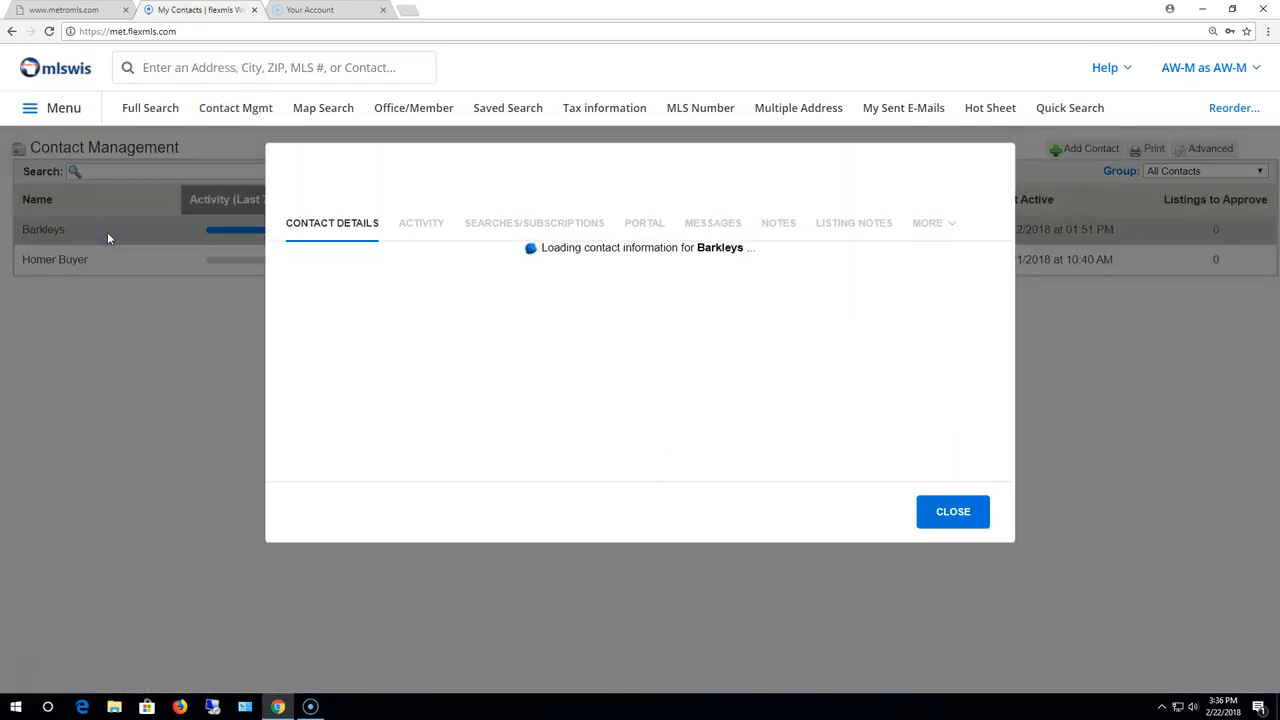
{"action": "left_click", "coordinate": [558, 226]}
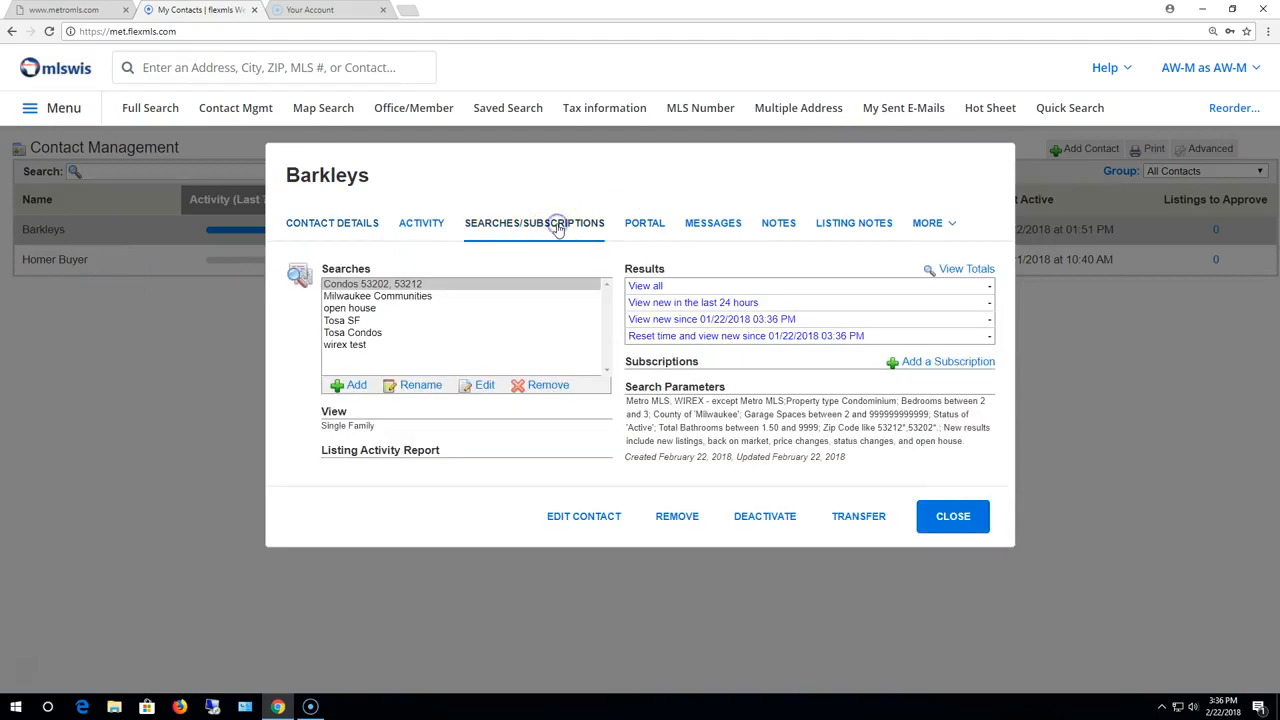
{"action": "left_click", "coordinate": [371, 286]}
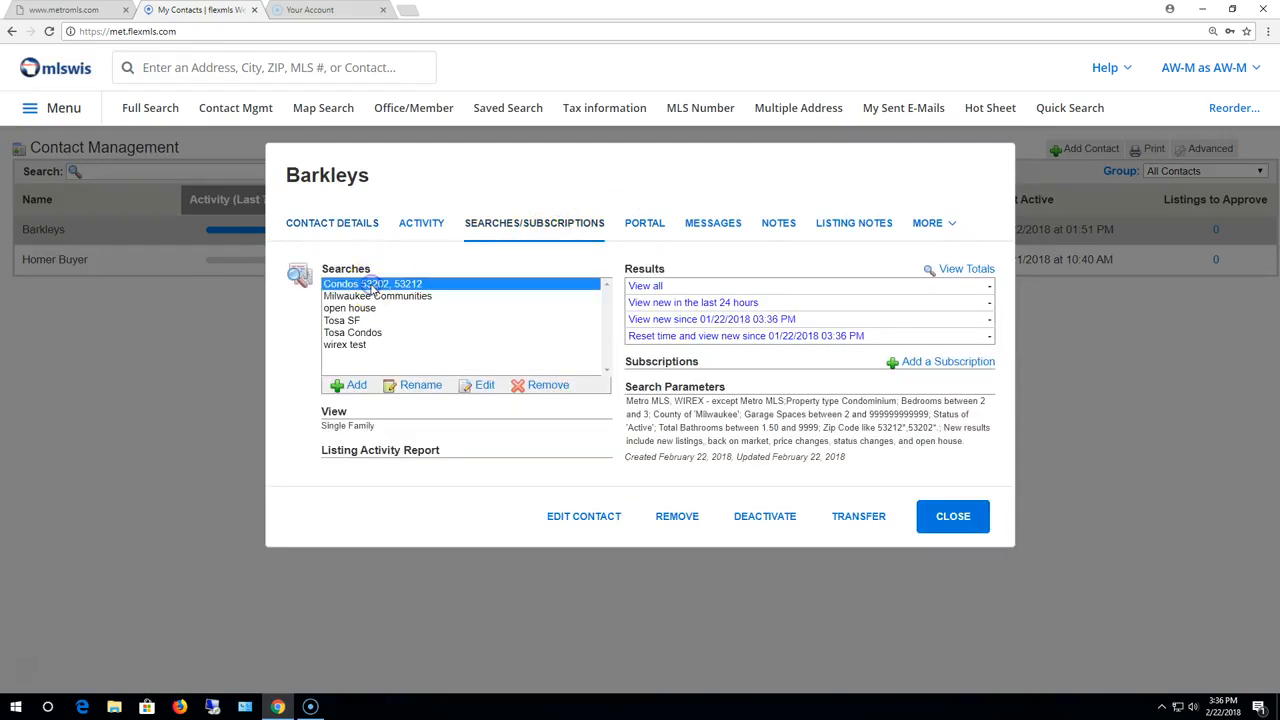
{"action": "left_click", "coordinate": [544, 385]}
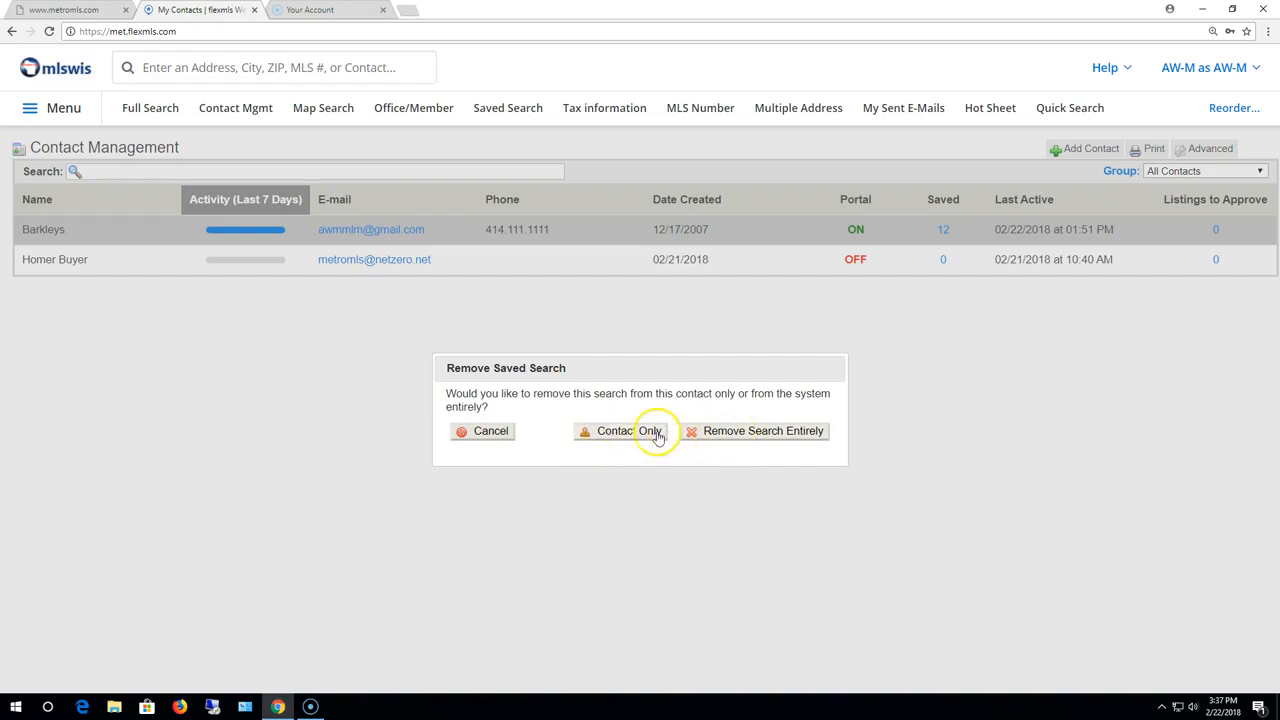
{"action": "left_click", "coordinate": [624, 433]}
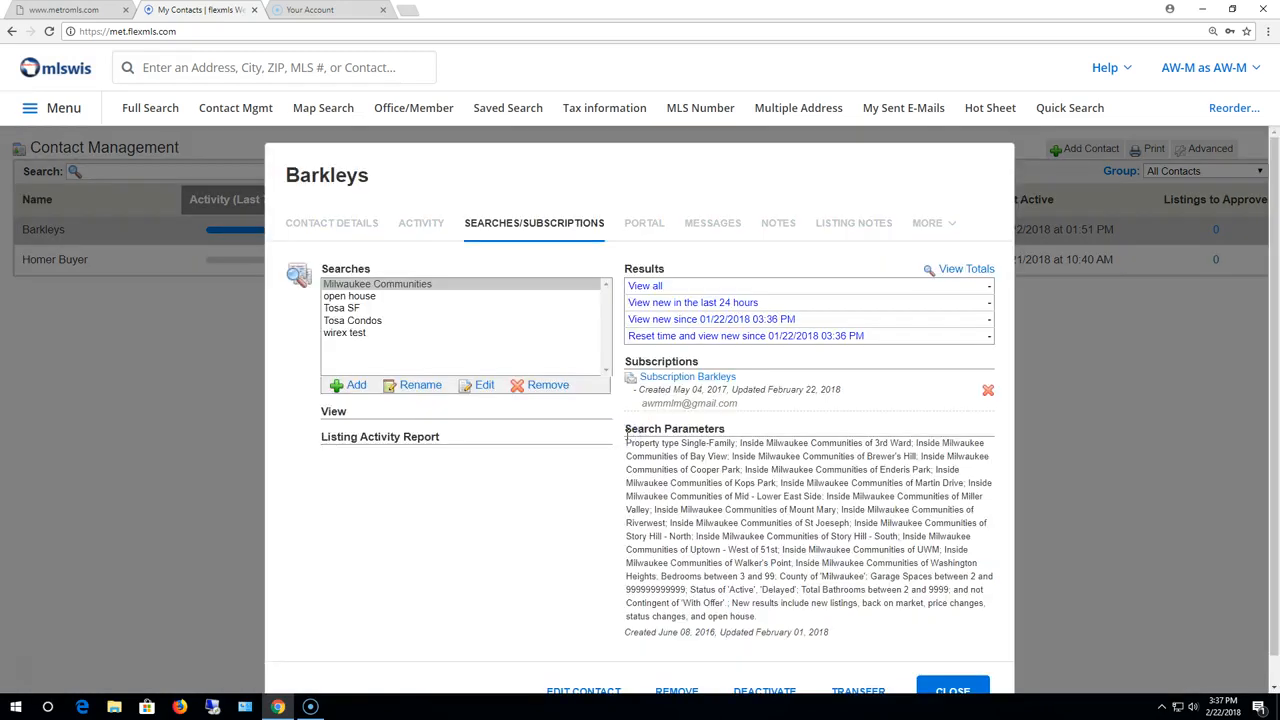
{"action": "scroll", "coordinate": [677, 497], "scroll_direction": "down", "scroll_amount": 1}
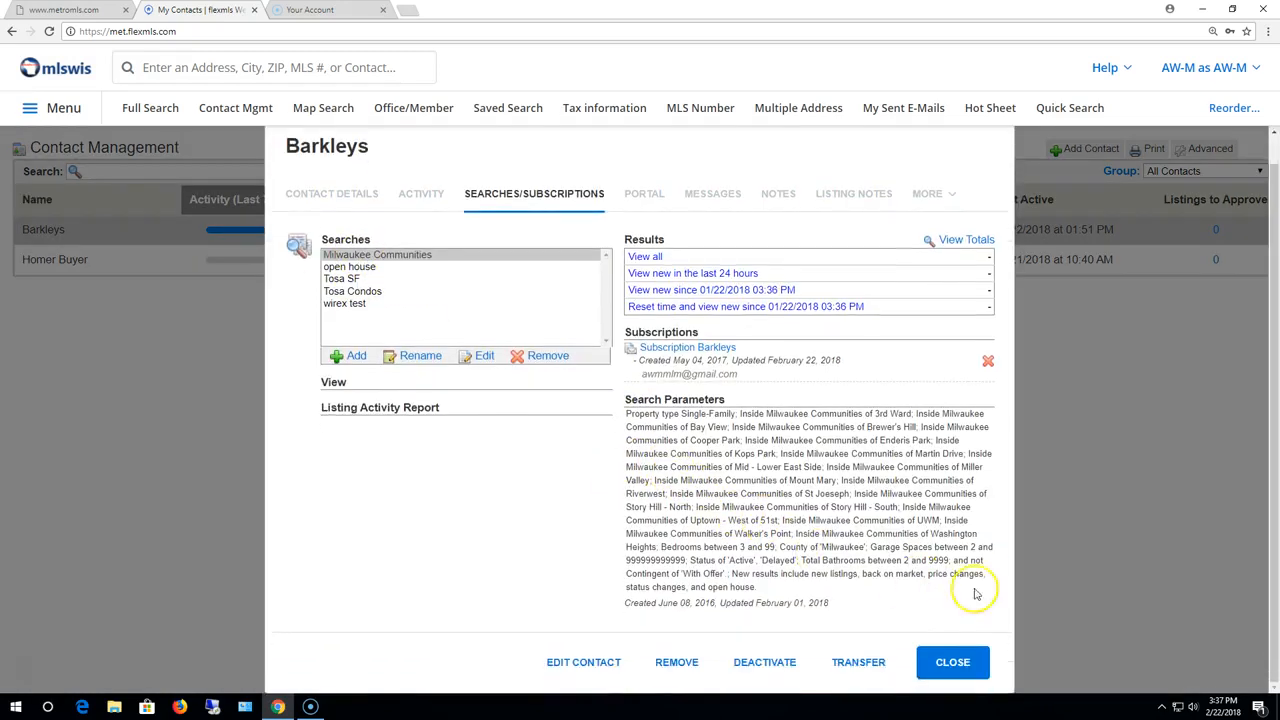
{"action": "left_click", "coordinate": [946, 665]}
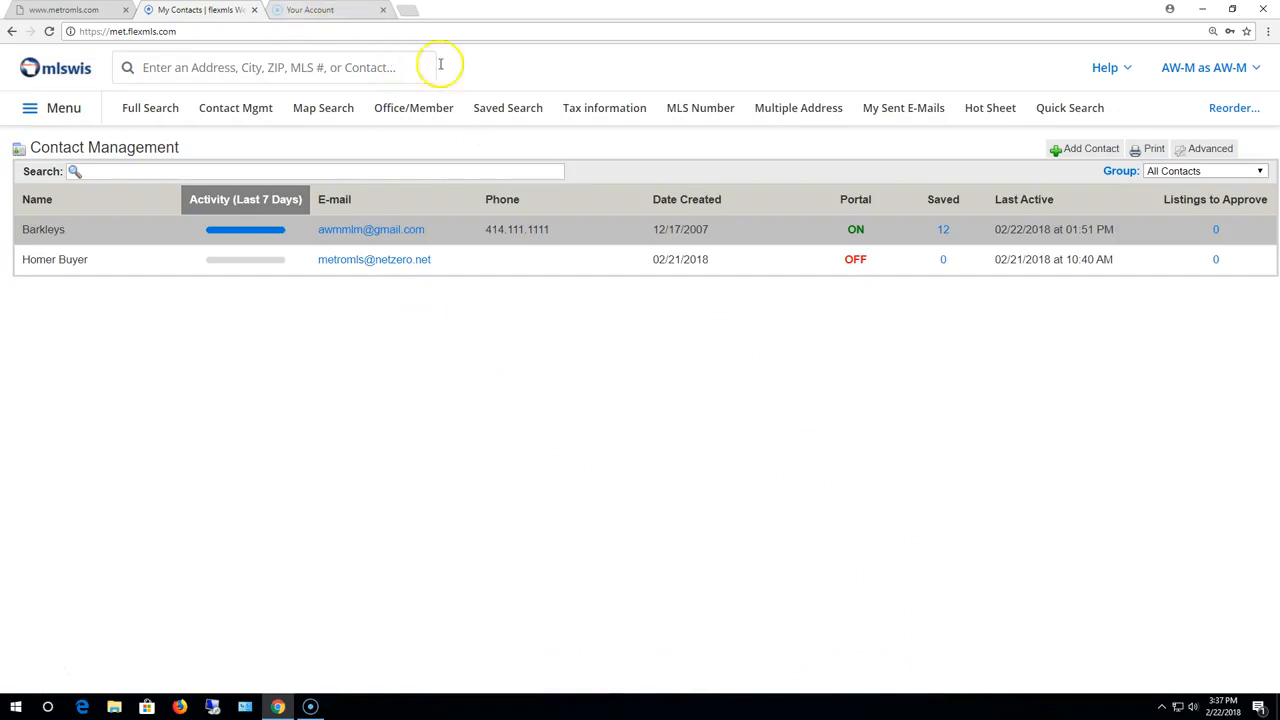
Step: Look for Condos 53202, 53212 among the saved searches and view its description
{"action": "left_click", "coordinate": [507, 110]}
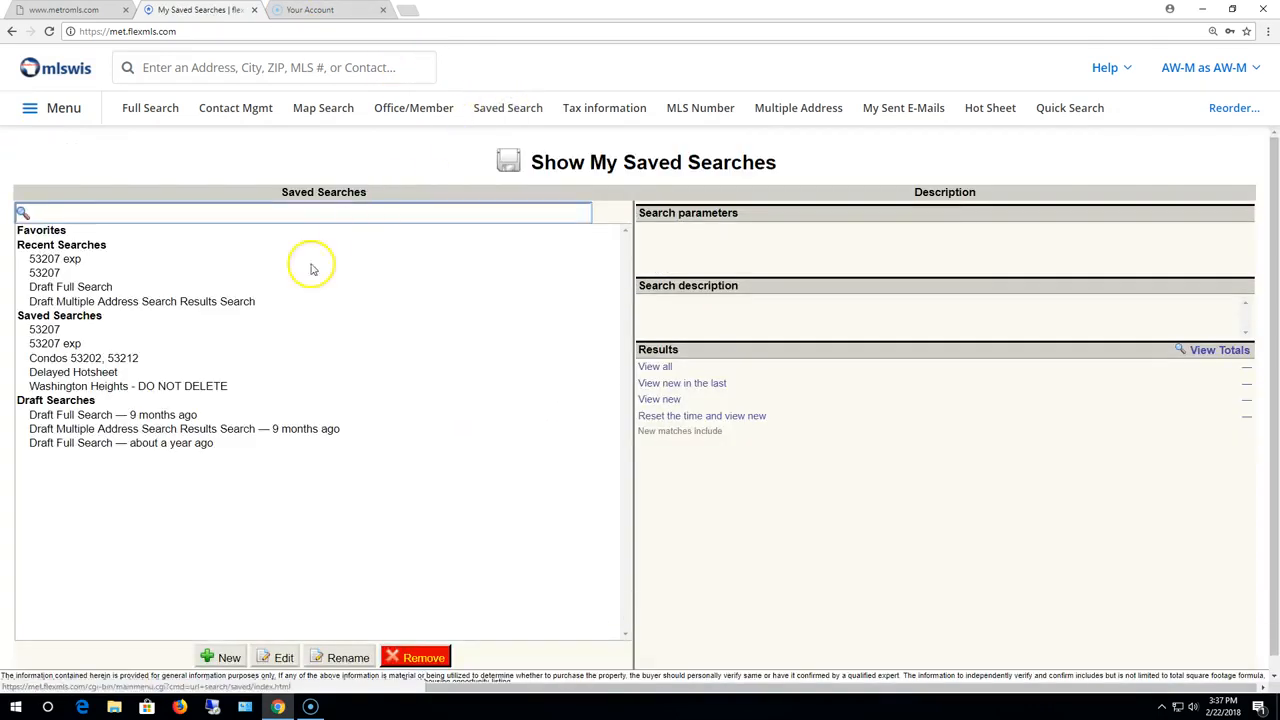
{"action": "left_click", "coordinate": [125, 358]}
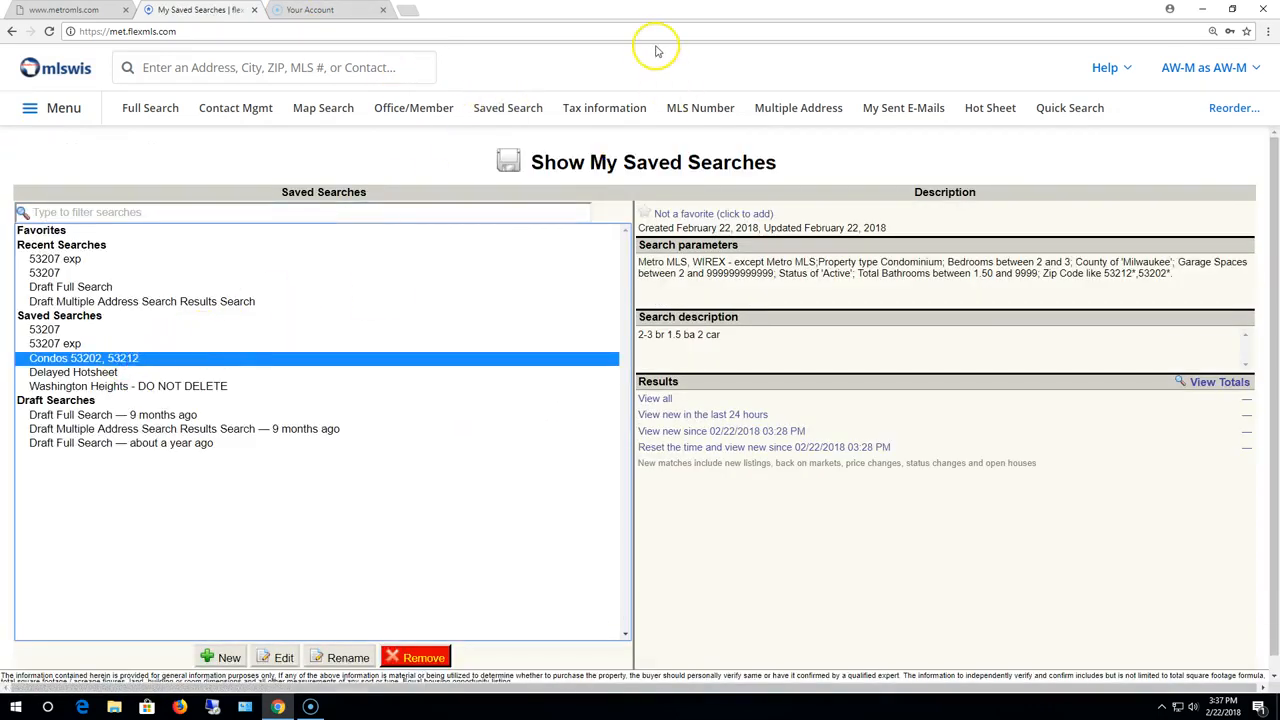